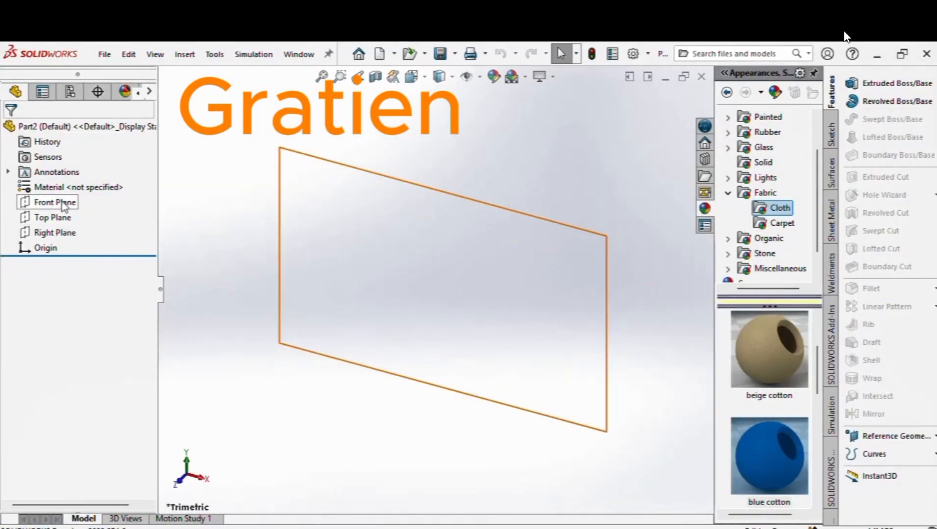
Step: Start a sketch on the Right Plane with a vertical line from the origin and a horizontal seat line
click(57, 233)
click(69, 215)
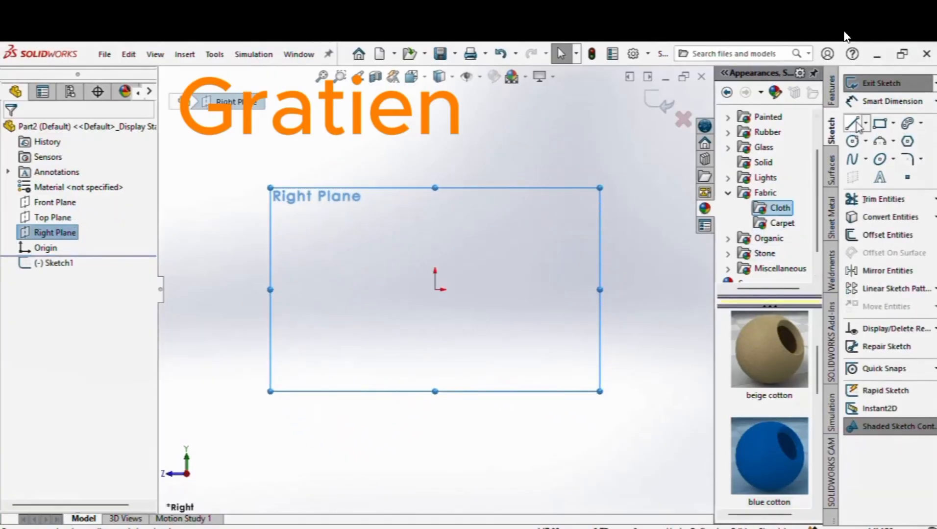
click(853, 124)
click(436, 290)
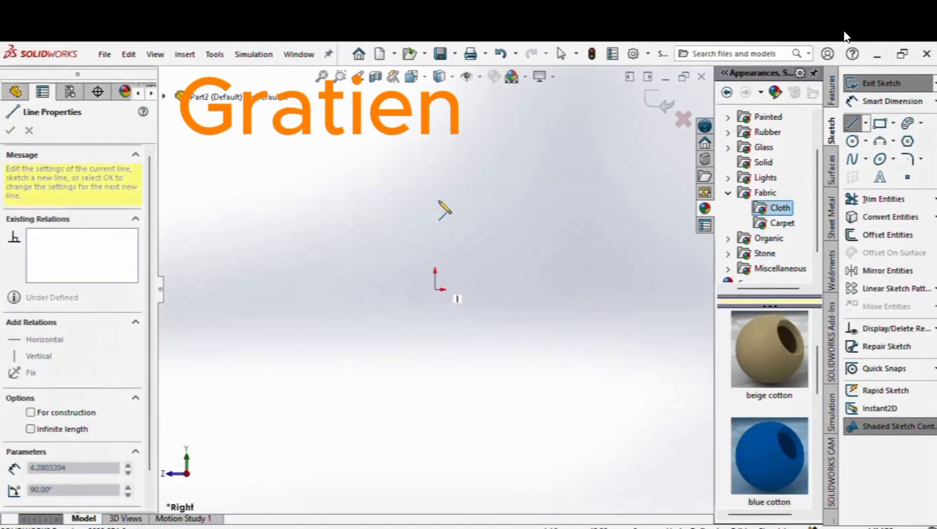
click(436, 159)
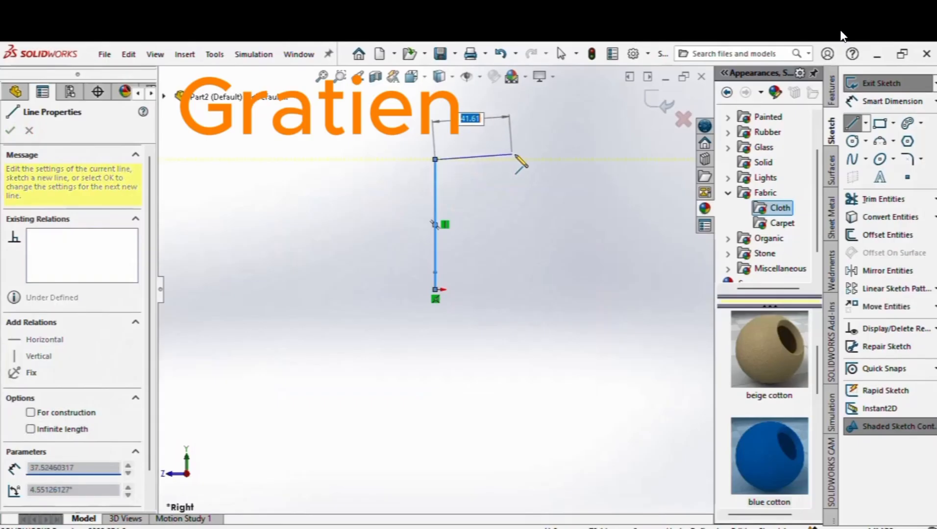
click(548, 160)
Step: Draw the slanted backrest line, fit the view, and pick that line for dimensioning
scroll(548, 159, up, 5)
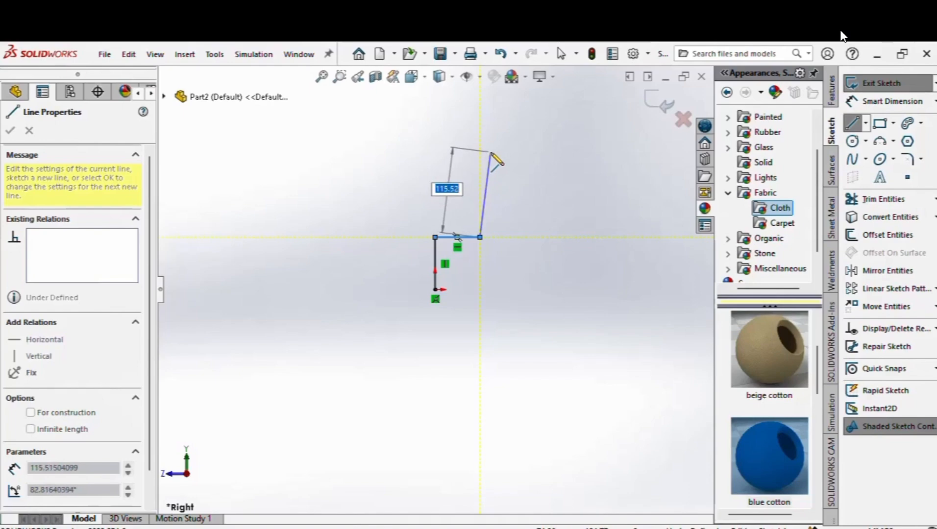
double_click(490, 152)
right_click(490, 152)
click(510, 161)
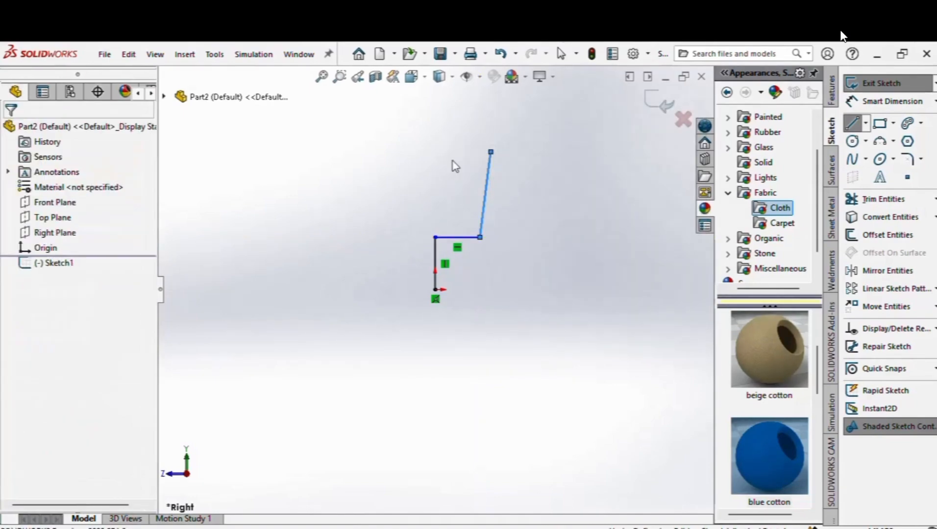
click(320, 81)
scroll(506, 316, up, 2)
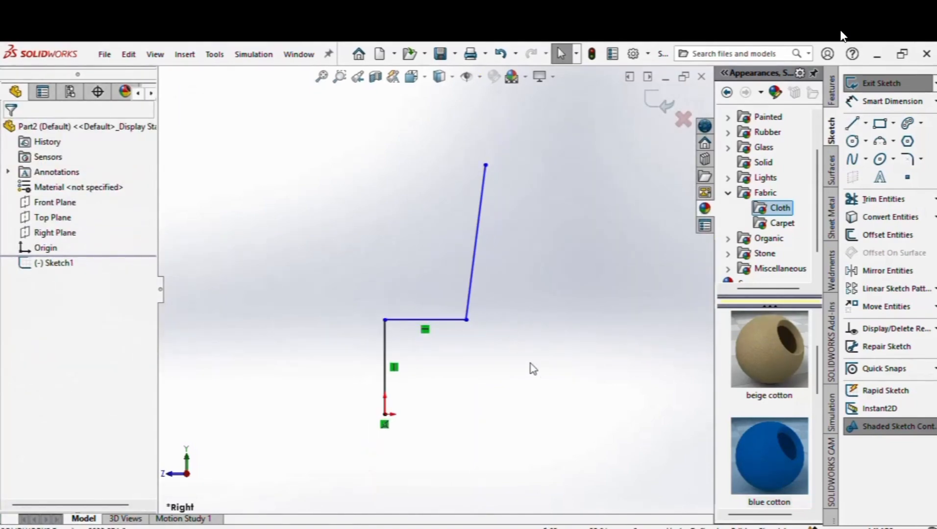
right_drag(540, 340, 571, 264)
click(474, 245)
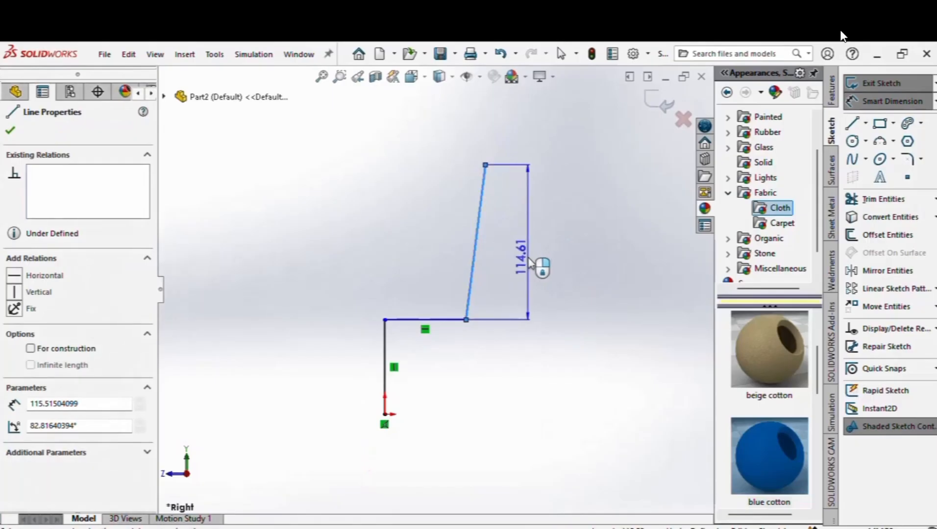
Step: Add a 100 height dimension to the backrest line and a 60 length dimension to the seat line
click(537, 265)
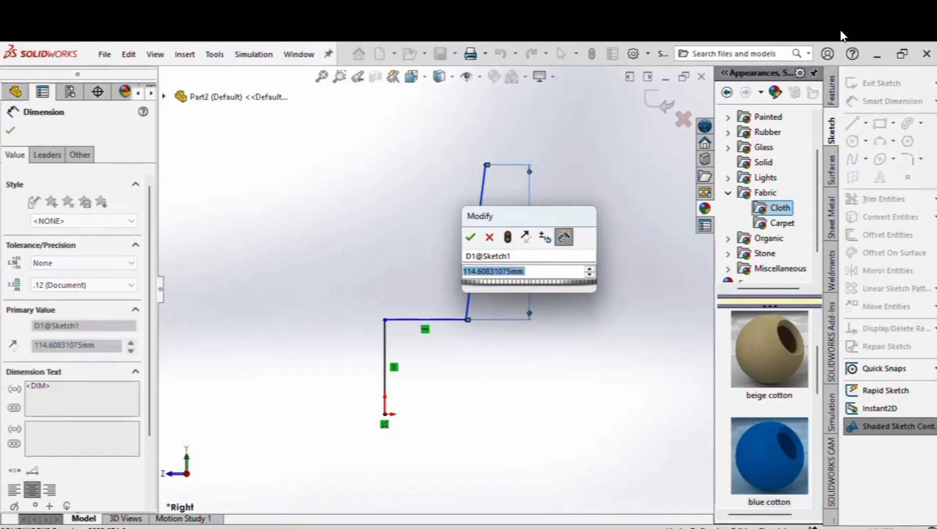
text(100)
key(Return)
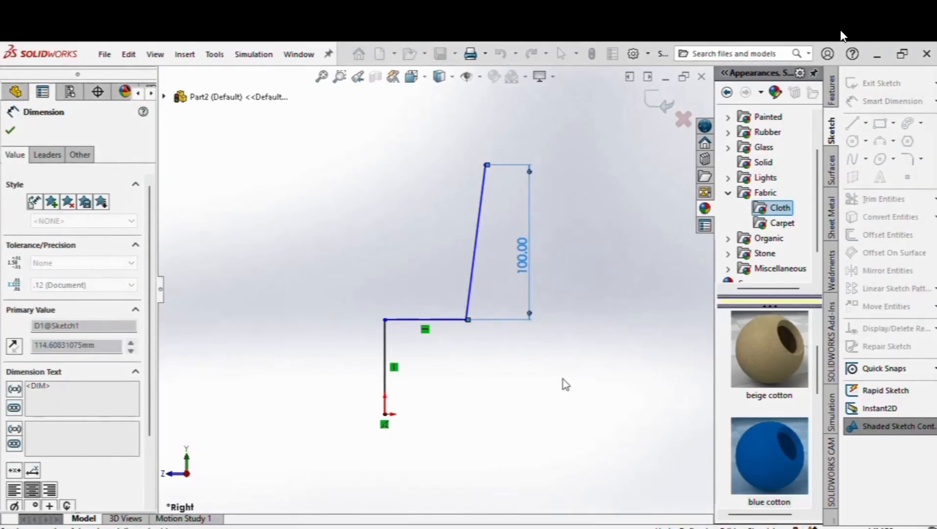
click(438, 323)
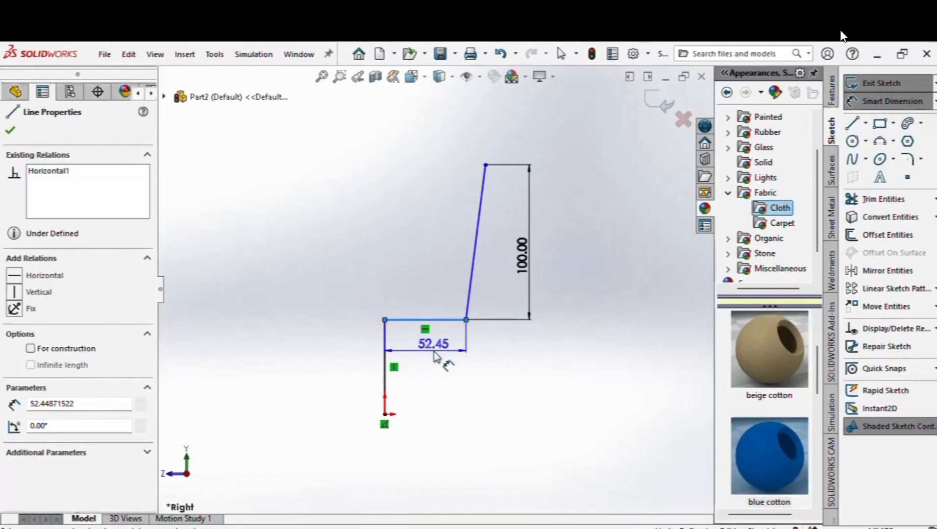
click(435, 358)
text(60)
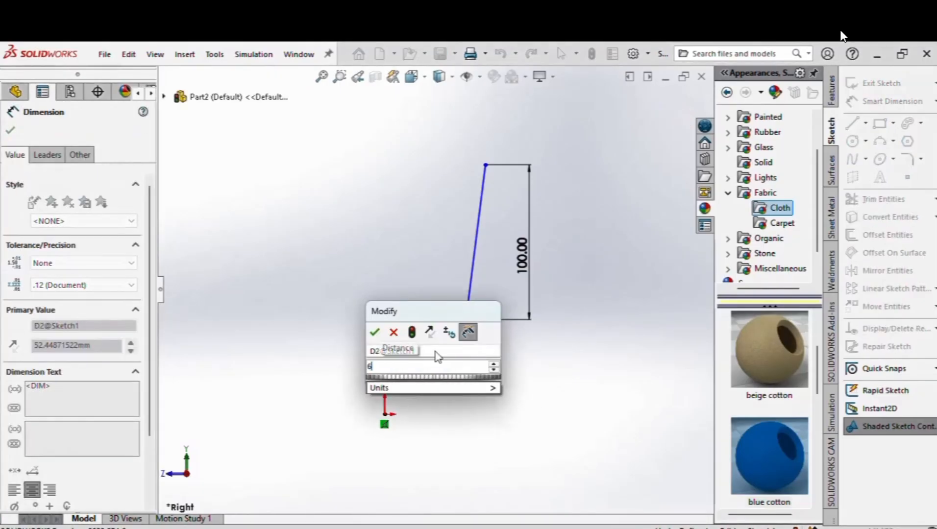
key(Return)
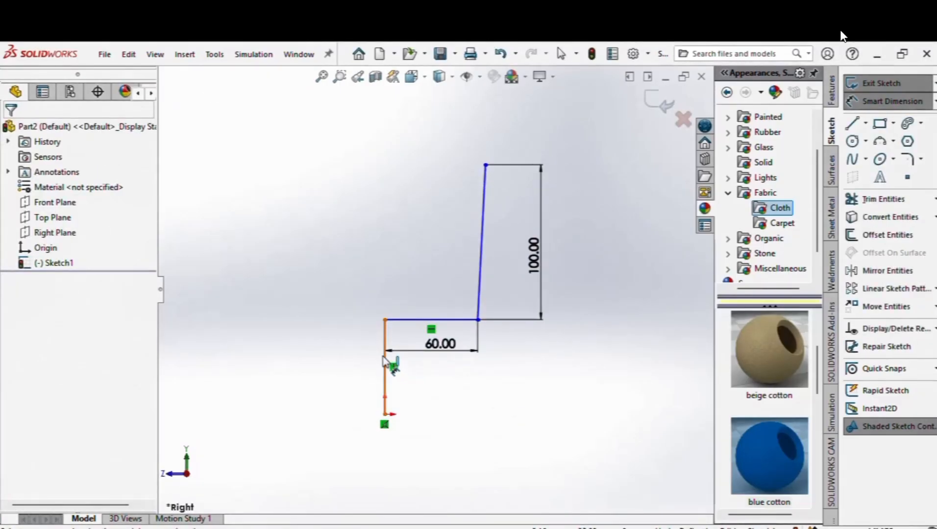
scroll(445, 310, up, 2)
right_click(536, 360)
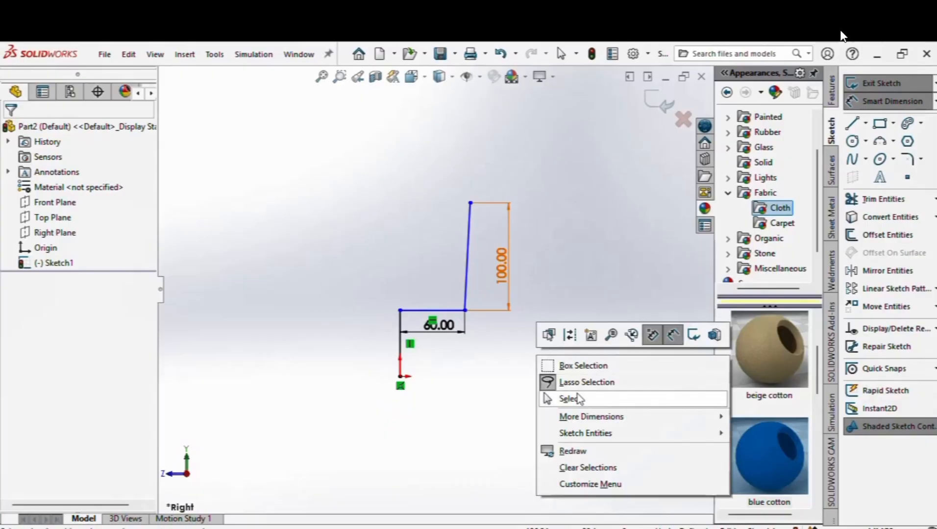
click(578, 398)
right_click(618, 260)
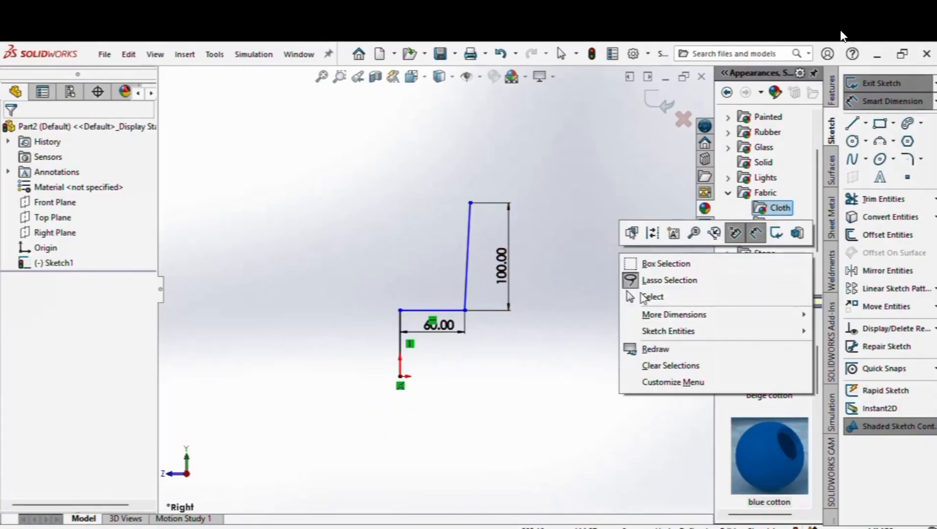
click(649, 297)
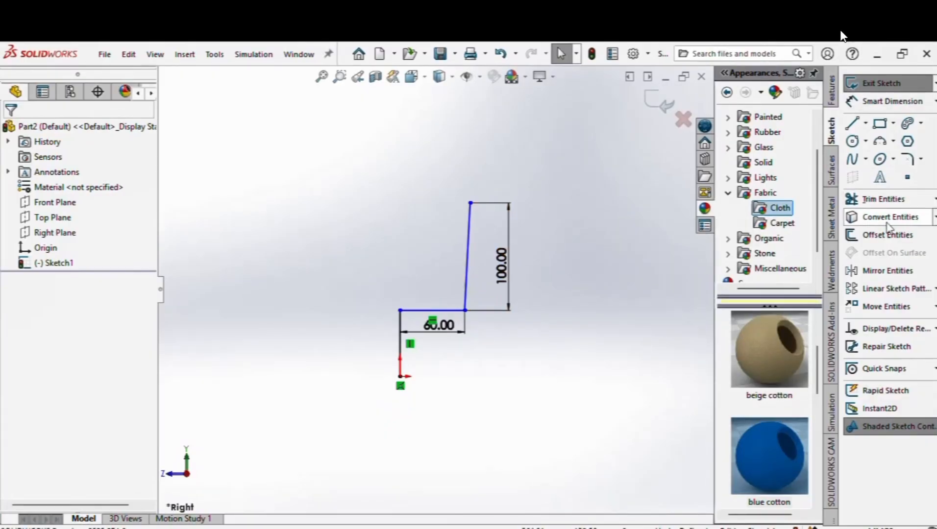
Step: Offset the connected profile line chain by 10 mm
click(877, 235)
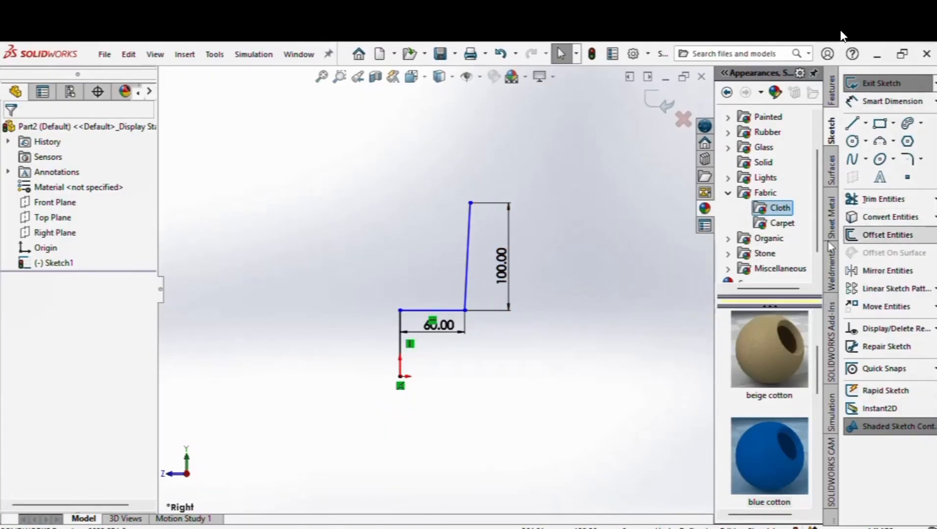
click(400, 323)
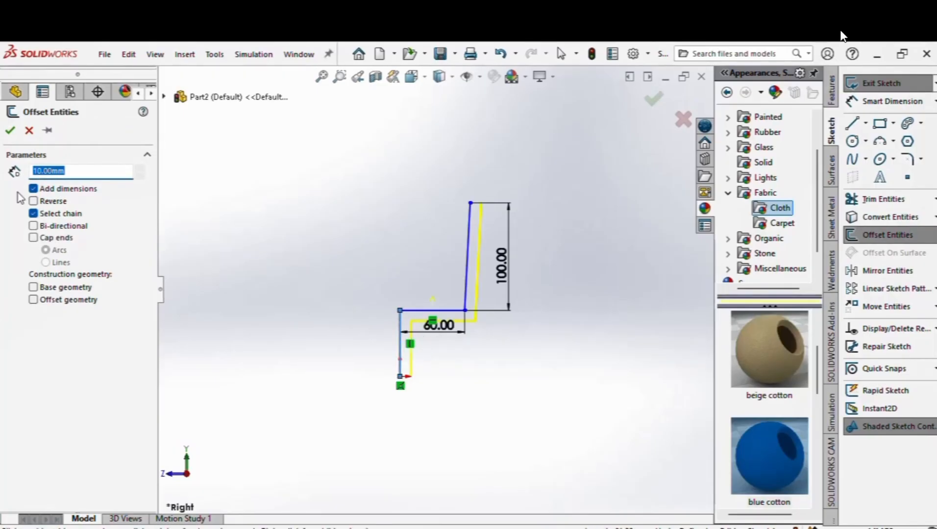
click(7, 133)
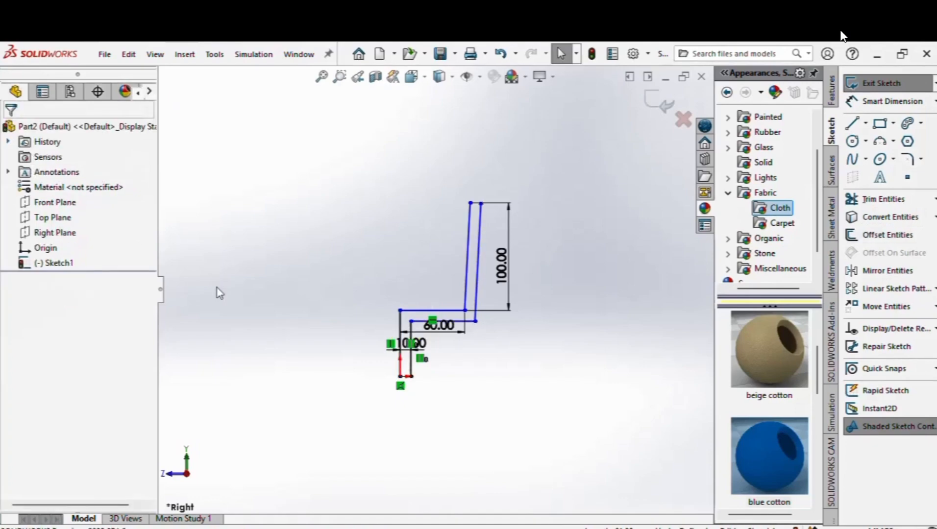
Step: Dimension the vertical leg line to a height of 70
right_drag(259, 377, 257, 287)
scroll(380, 327, down, 3)
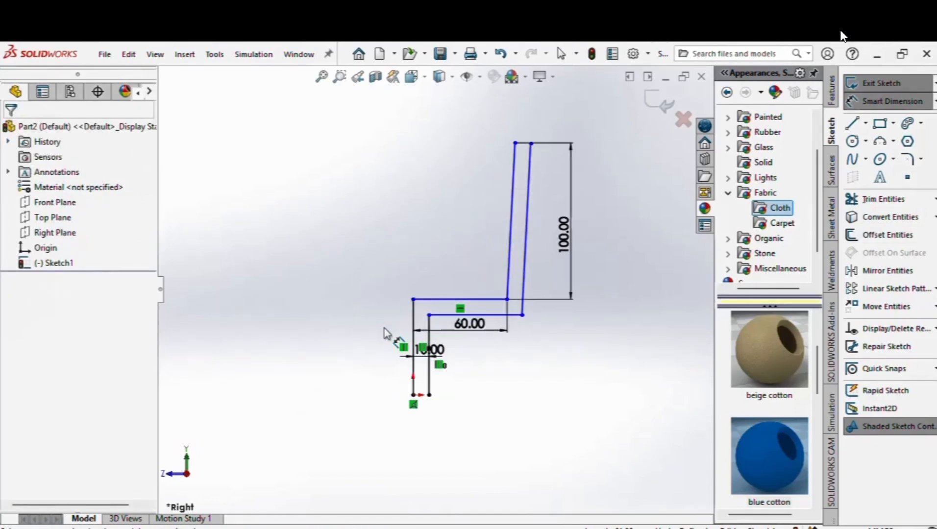
click(420, 319)
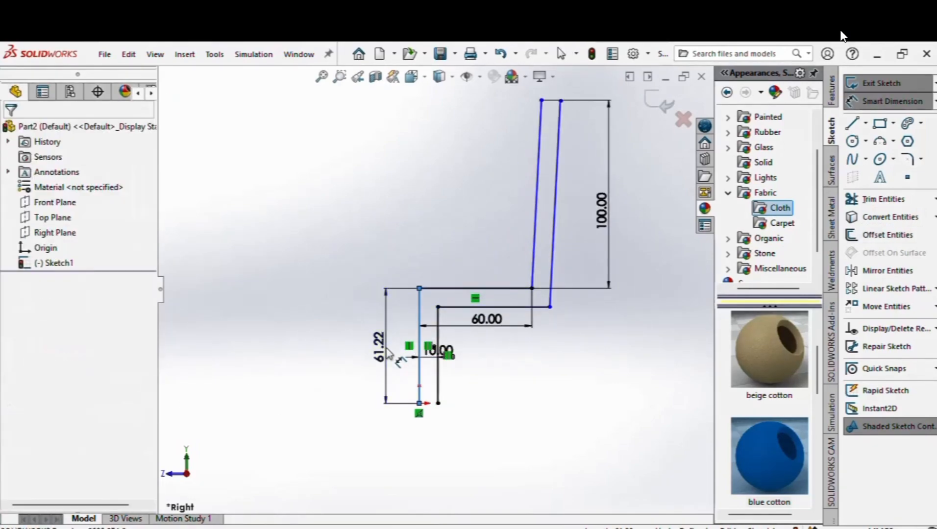
click(387, 351)
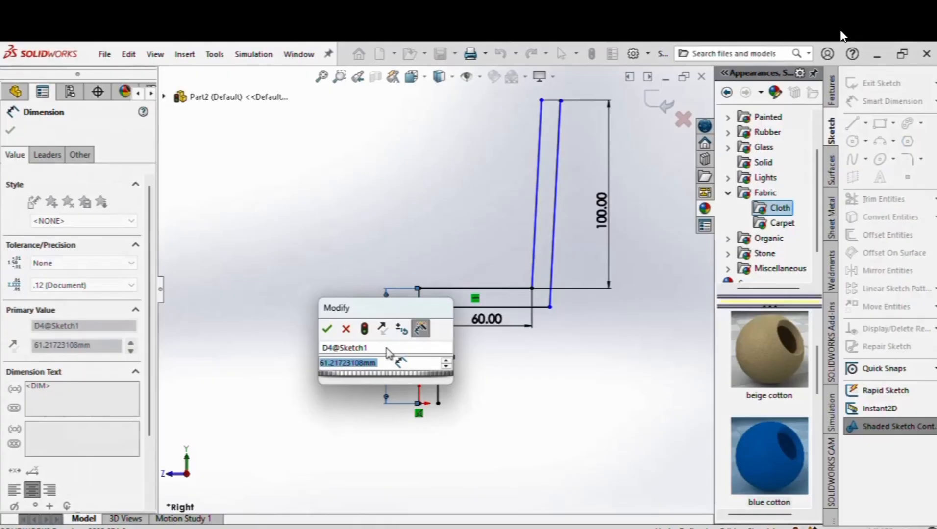
text(70)
key(Return)
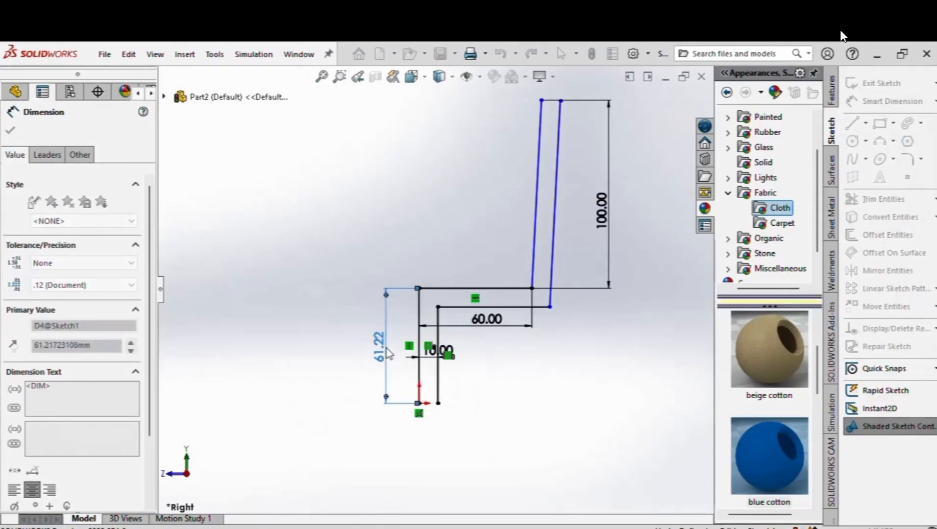
scroll(374, 288, up, 2)
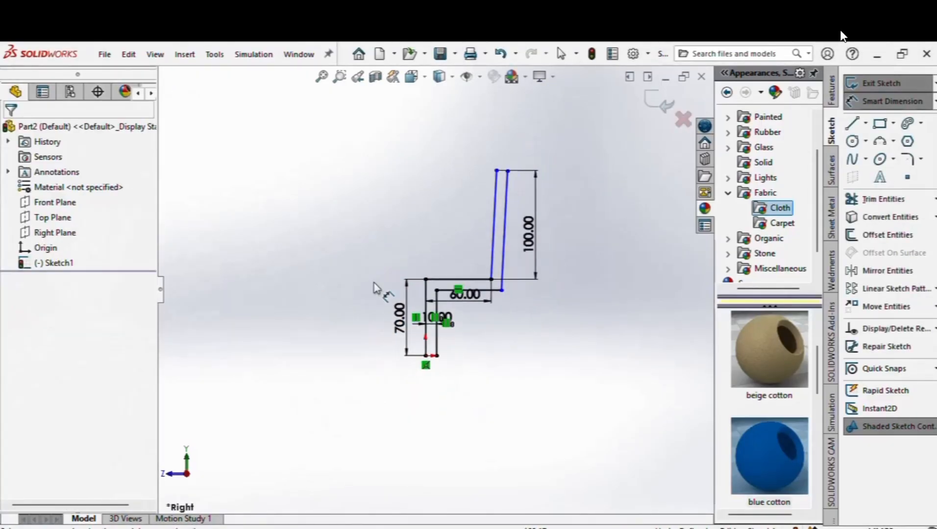
right_click(498, 353)
click(529, 383)
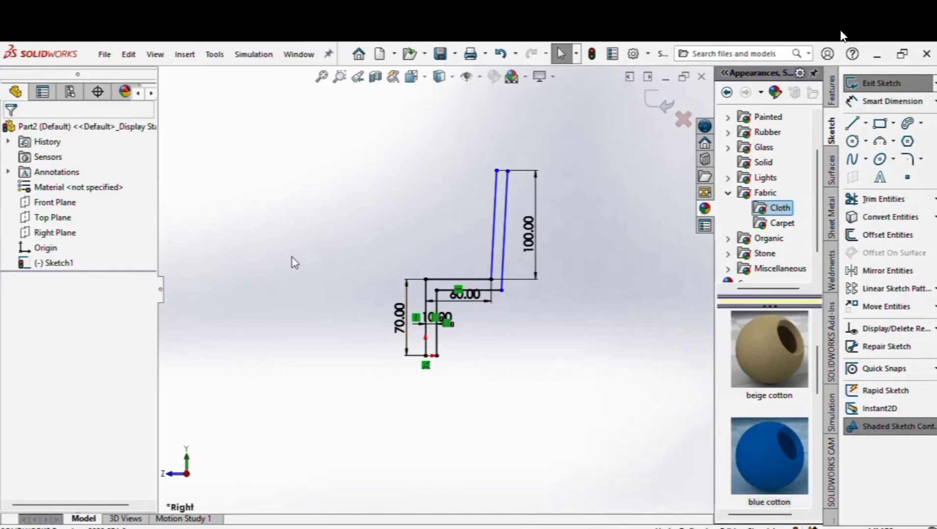
scroll(440, 315, down, 3)
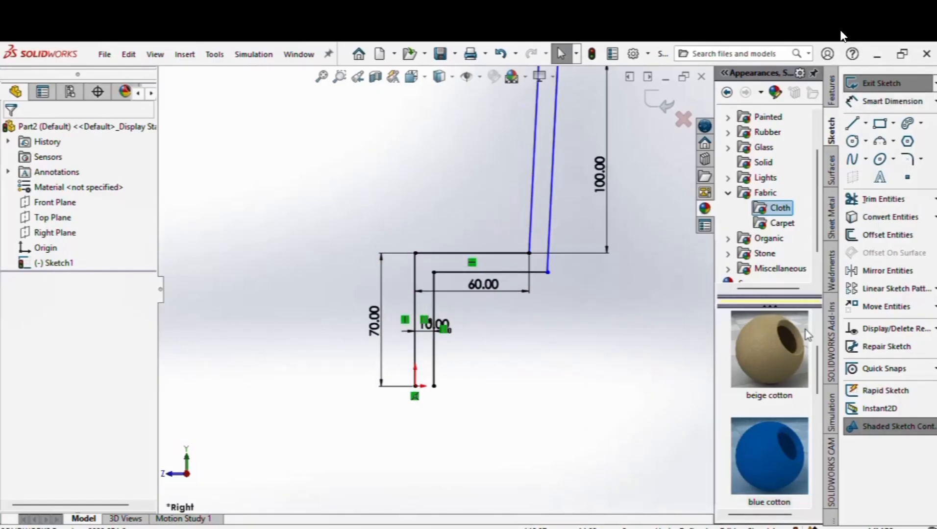
Step: Draw a short line closing the bottom of the first leg
click(853, 124)
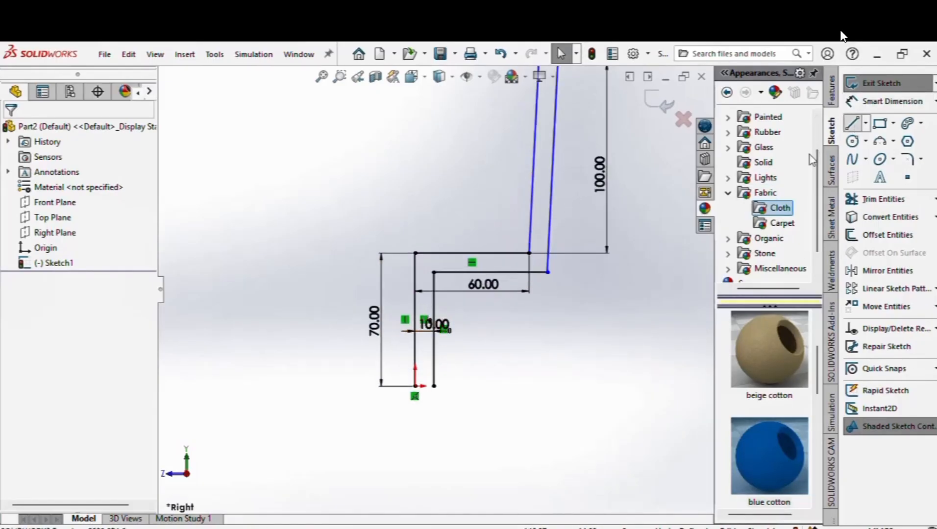
click(416, 387)
click(433, 386)
right_click(434, 386)
click(457, 398)
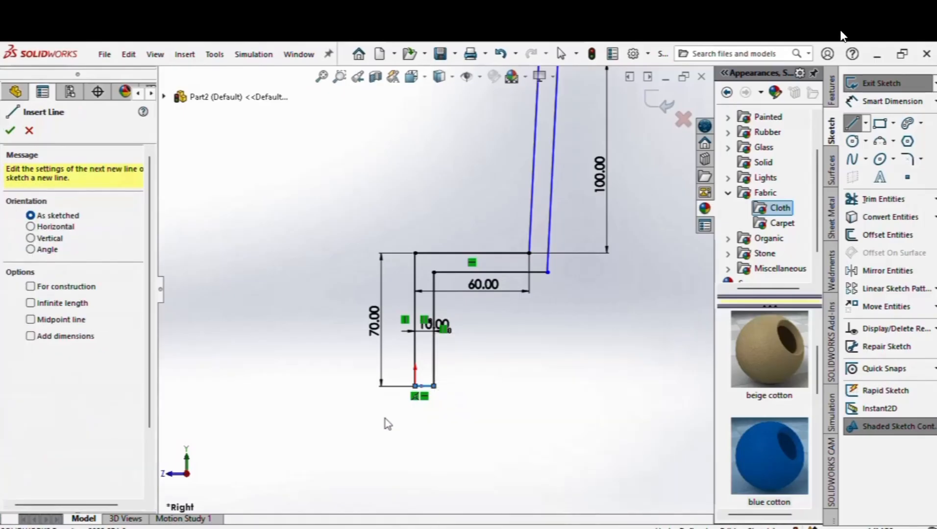
Step: Draw the second leg's vertical line down from the inner seat line
scroll(480, 323, up, 1)
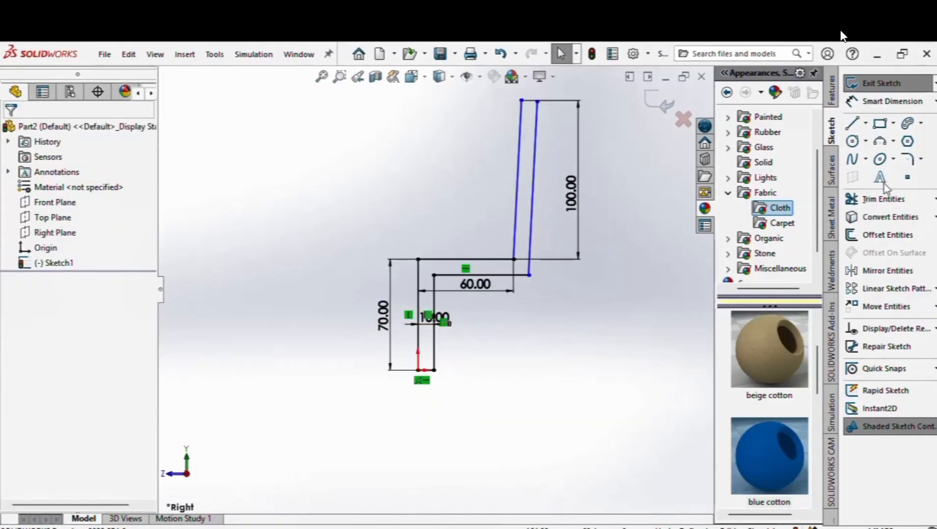
key(l)
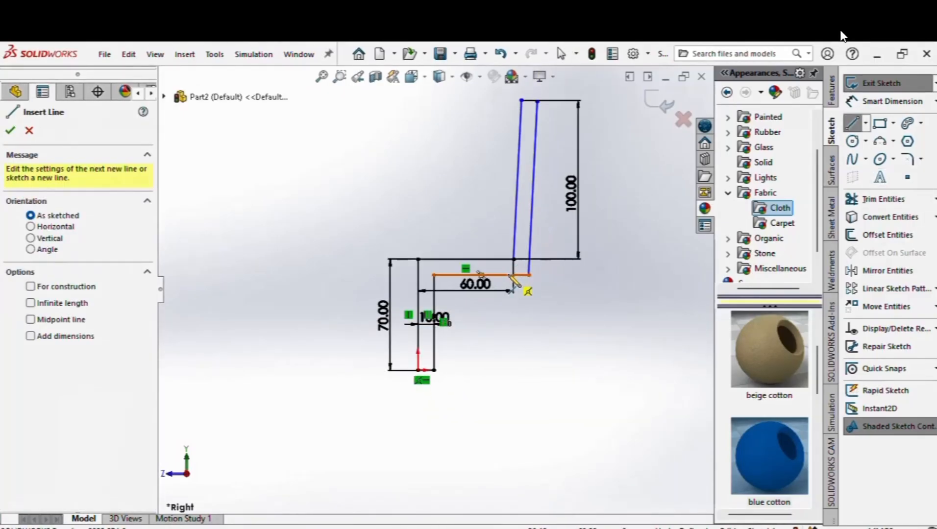
click(508, 275)
double_click(508, 368)
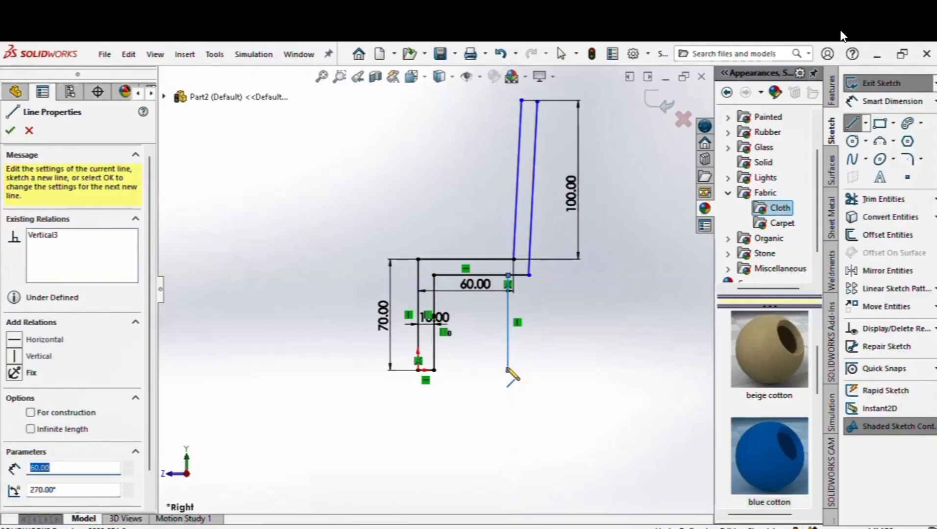
right_click(507, 369)
click(539, 378)
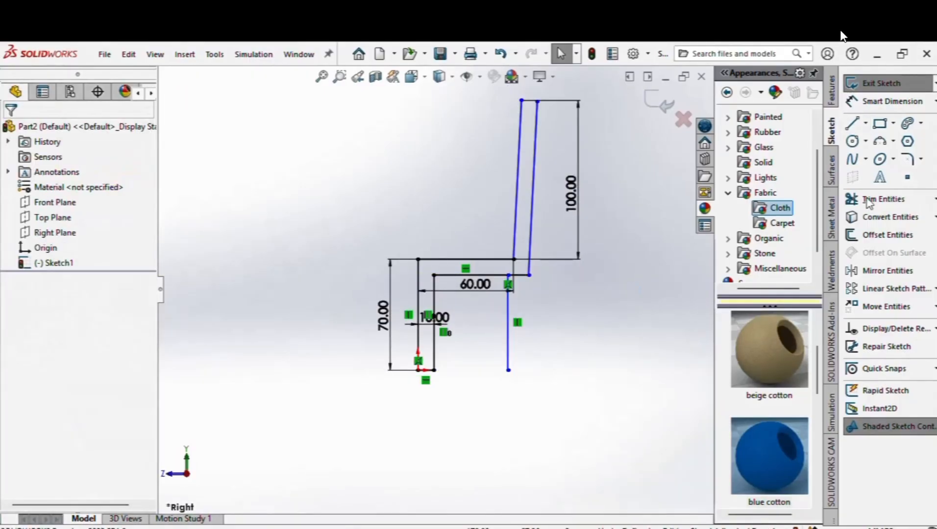
click(868, 240)
Step: Offset the second leg line 10 mm to the reversed side
click(508, 315)
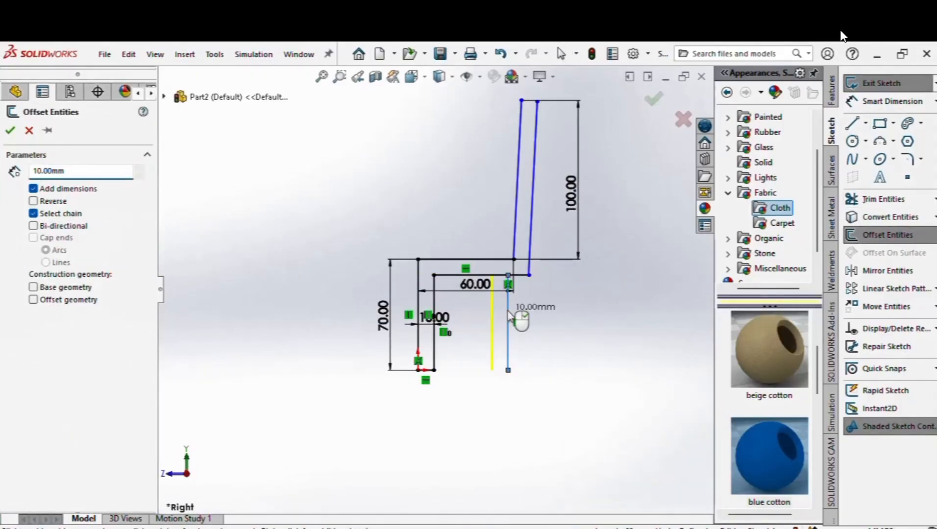
click(34, 202)
click(10, 132)
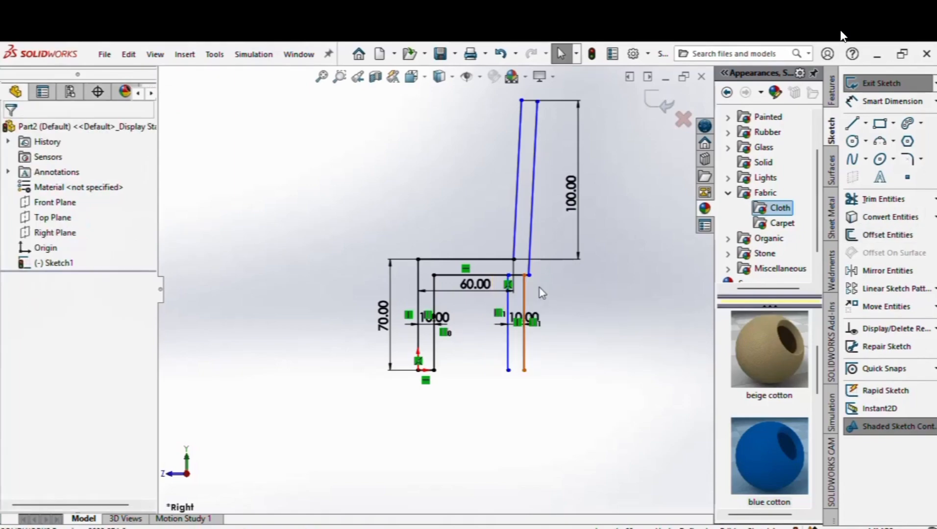
scroll(540, 306, down, 5)
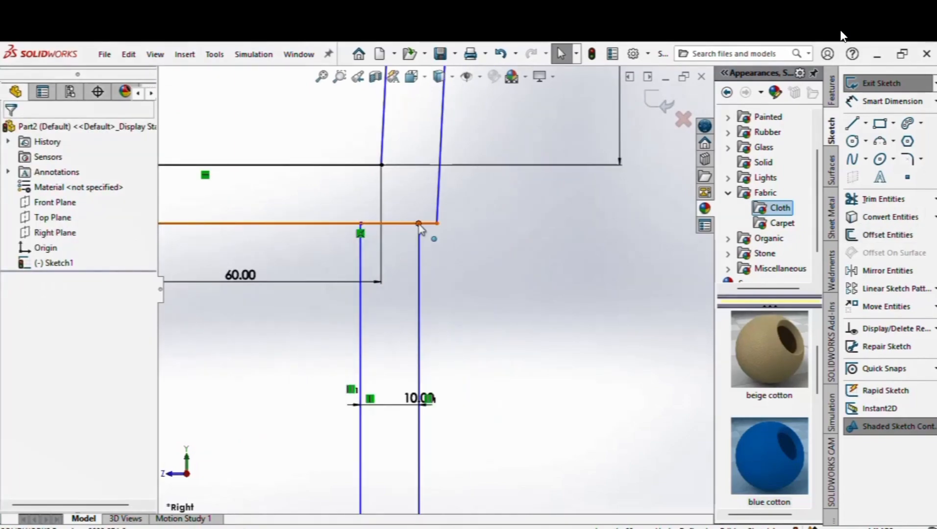
Step: Merge the offset line's top endpoint with the adjacent seat line's endpoint
click(419, 225)
ctrl+click(437, 224)
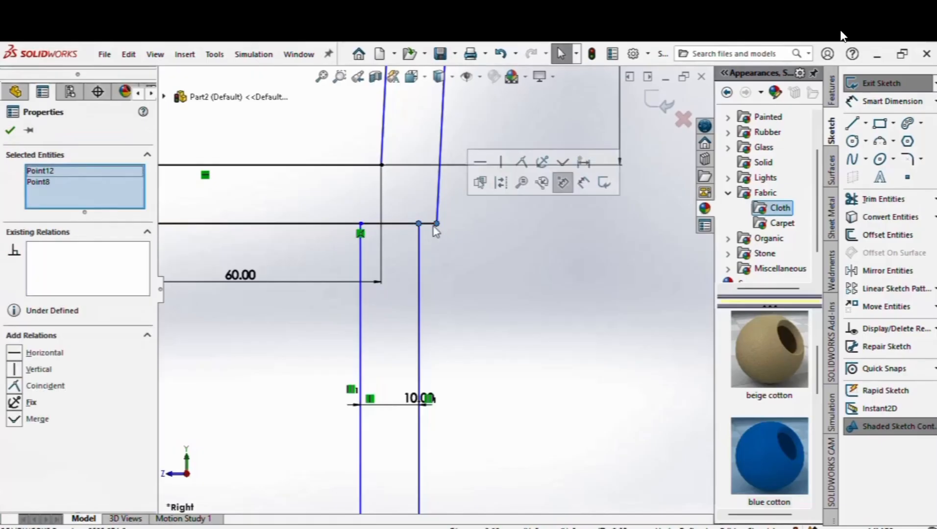
click(24, 422)
right_drag(580, 342, 579, 307)
scroll(368, 288, up, 8)
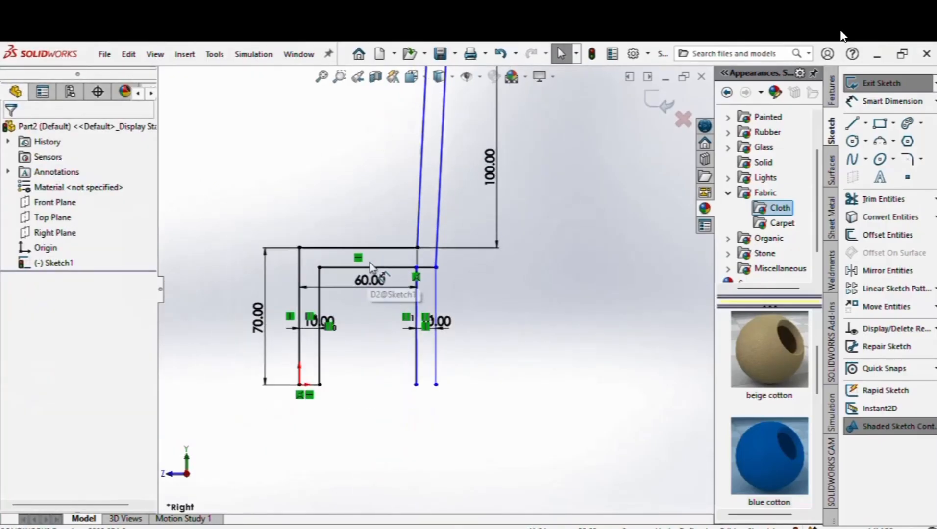
scroll(525, 232, down, 3)
scroll(582, 305, down, 1)
scroll(295, 201, up, 4)
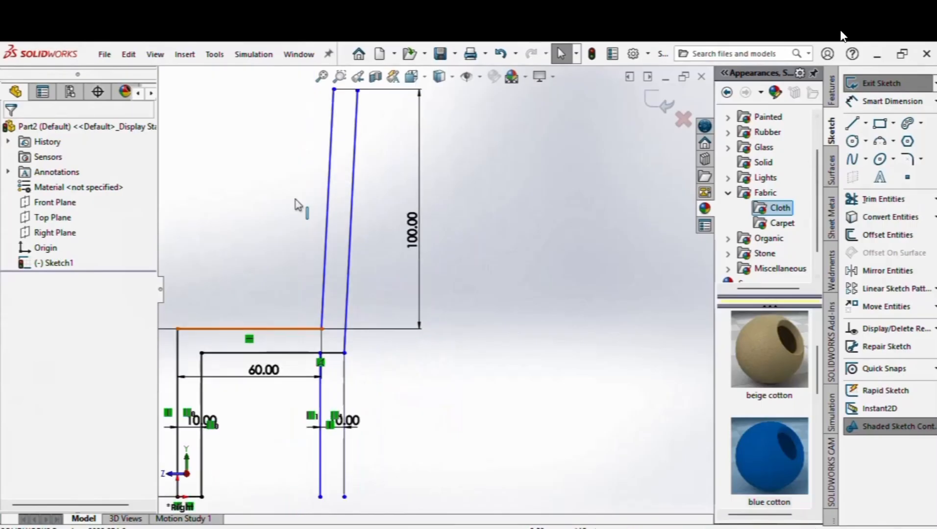
click(321, 76)
scroll(441, 211, down, 3)
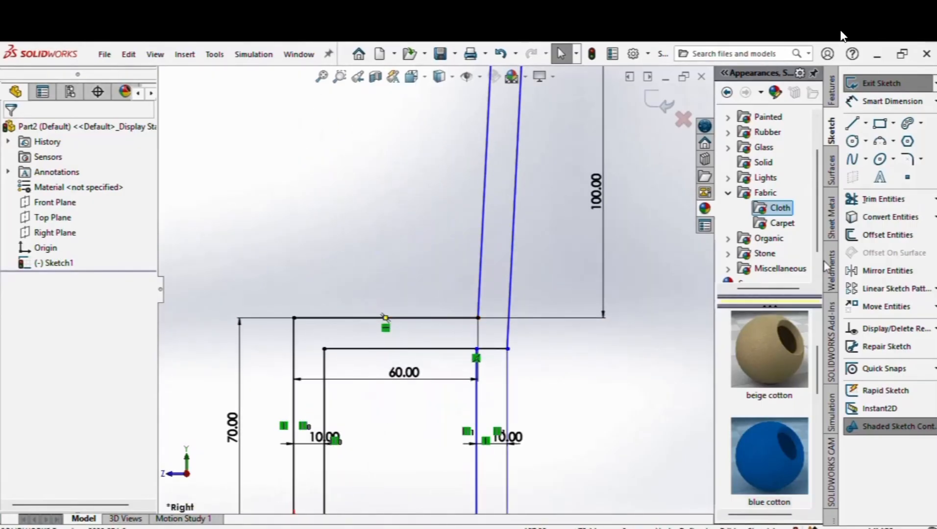
click(867, 201)
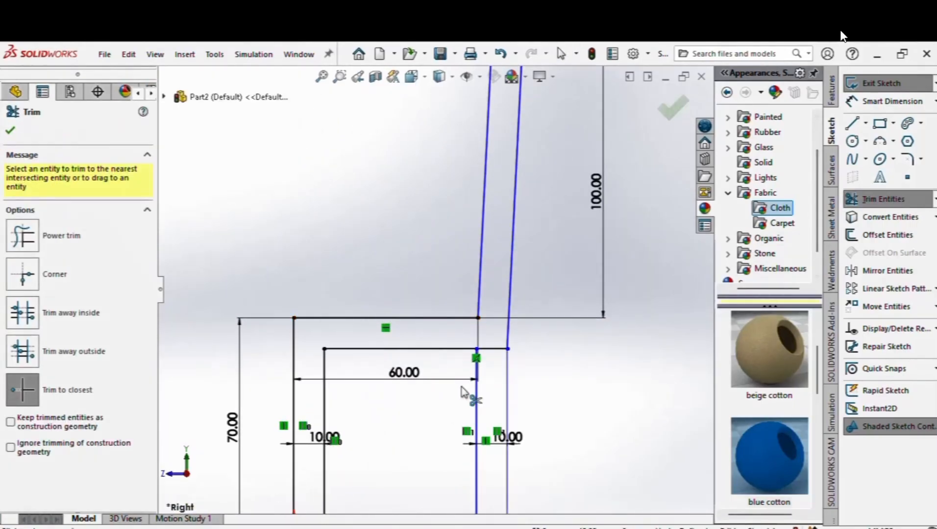
Step: Trim away the extra inner line segment beside the second leg
scroll(463, 395, down, 3)
click(517, 311)
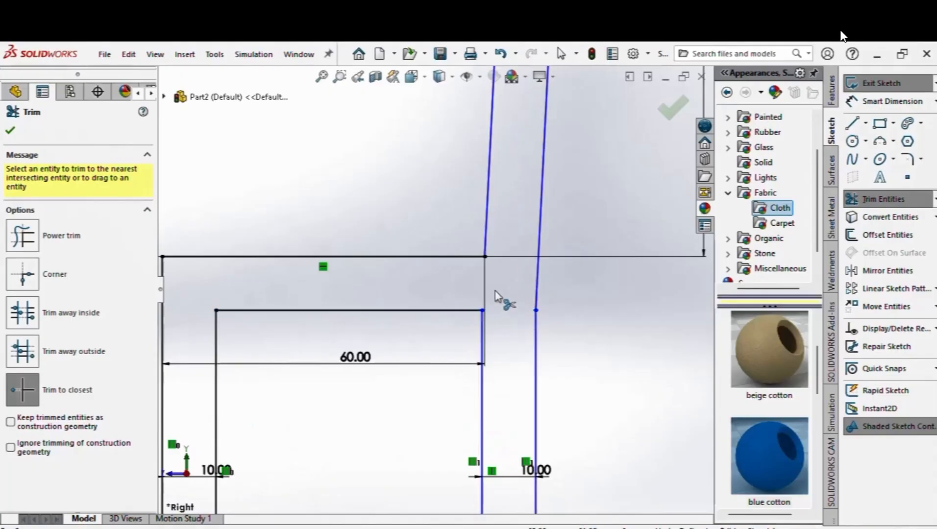
scroll(495, 290, up, 8)
scroll(431, 179, down, 3)
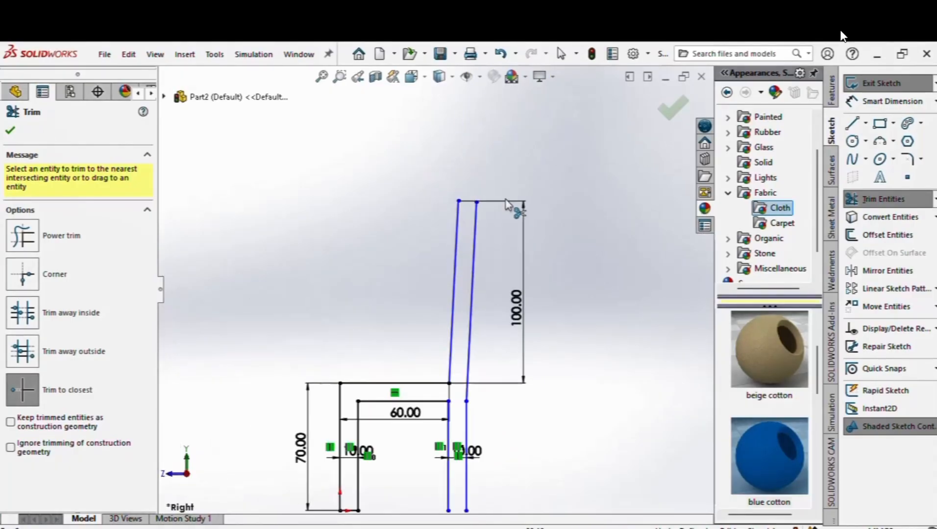
right_click(582, 206)
click(607, 243)
scroll(441, 358, down, 2)
scroll(404, 339, up, 3)
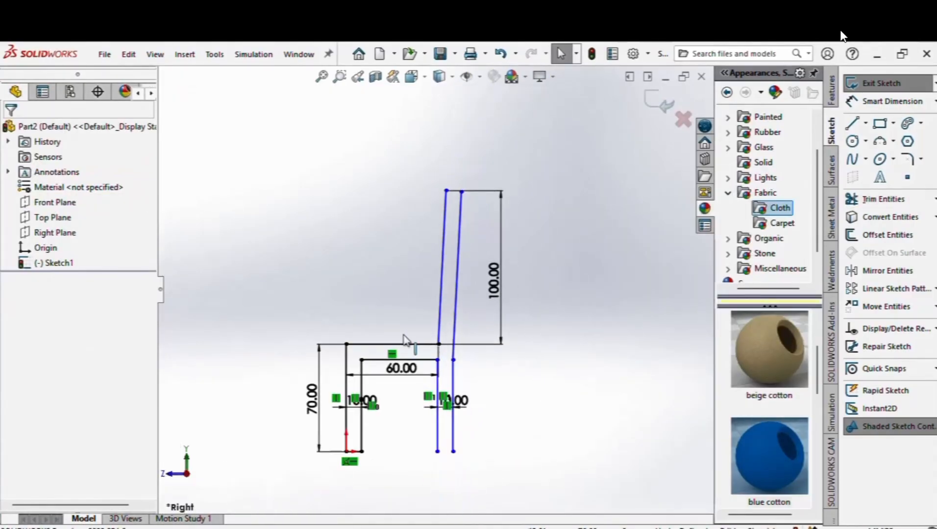
scroll(409, 318, up, 1)
scroll(453, 307, down, 2)
Step: Close the backrest top with a short line between its two endpoints
key(l)
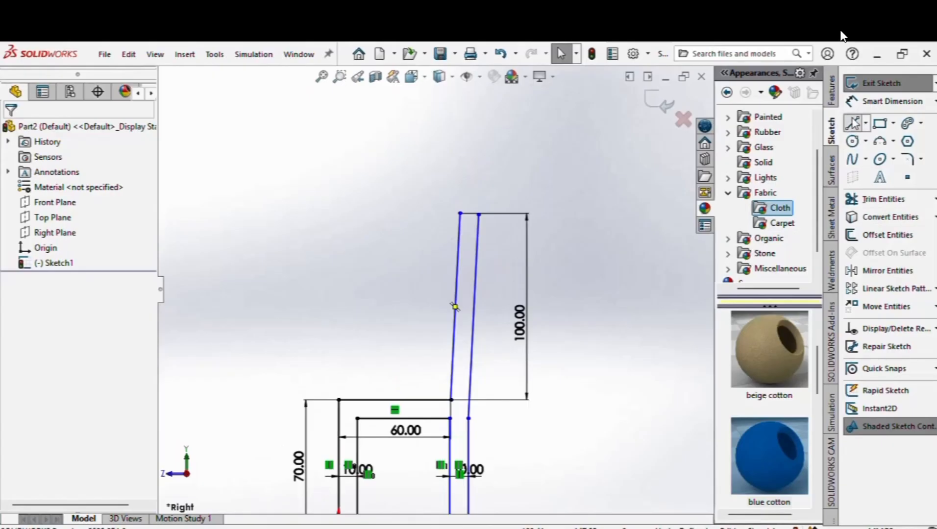
click(478, 214)
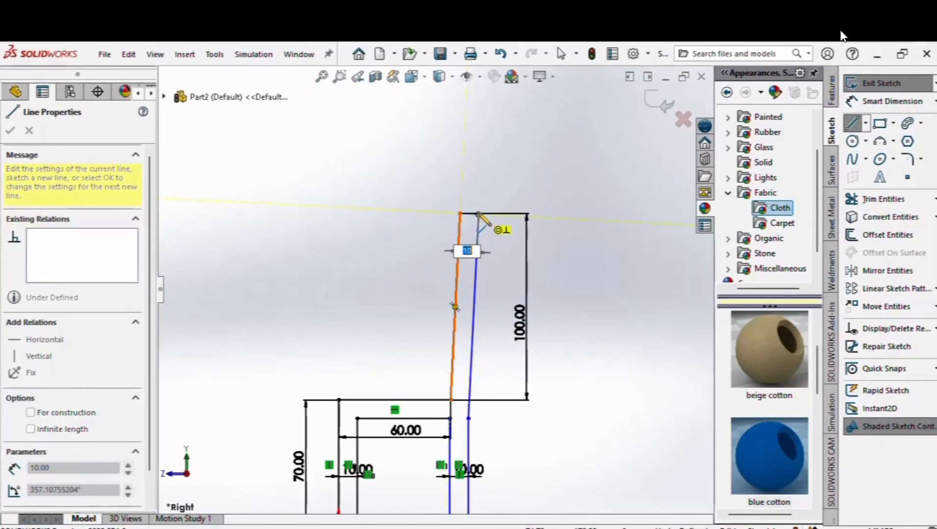
click(460, 214)
right_click(495, 223)
click(508, 222)
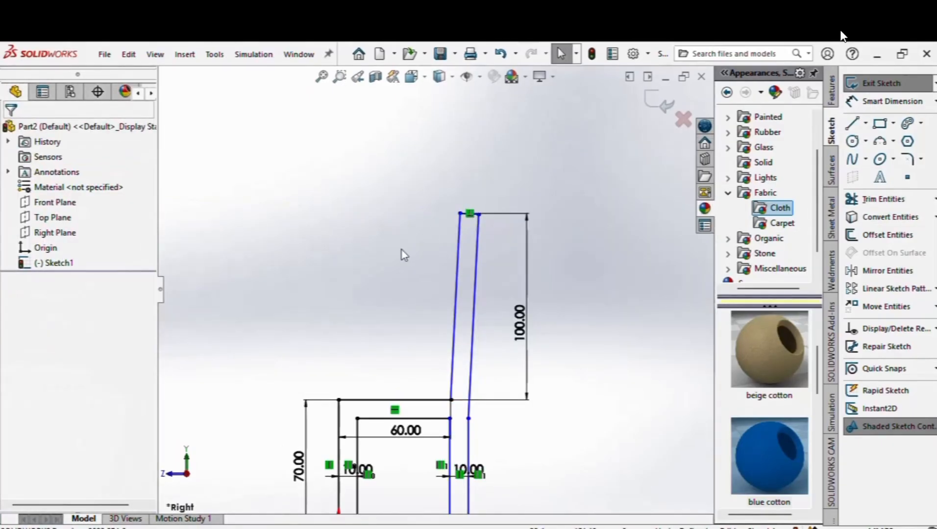
scroll(422, 294, up, 3)
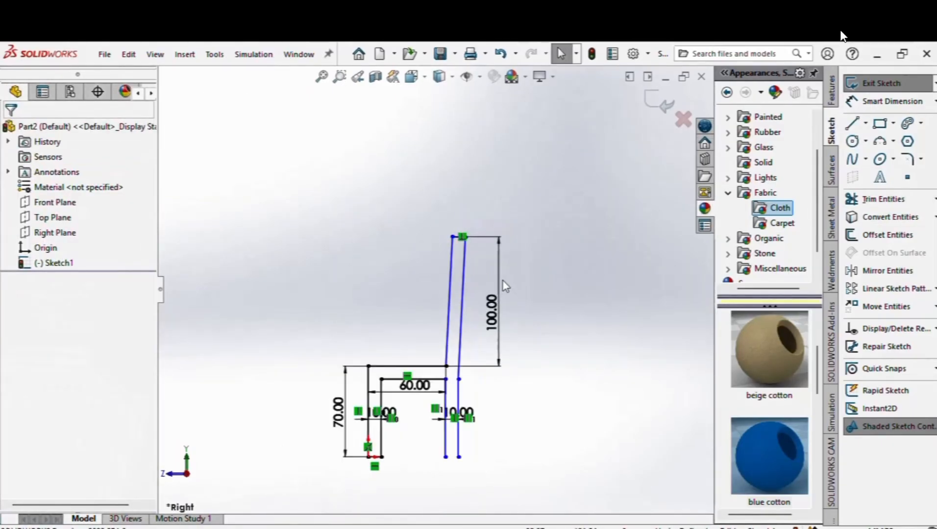
Step: Close the bottom of the second leg with a short line
click(855, 124)
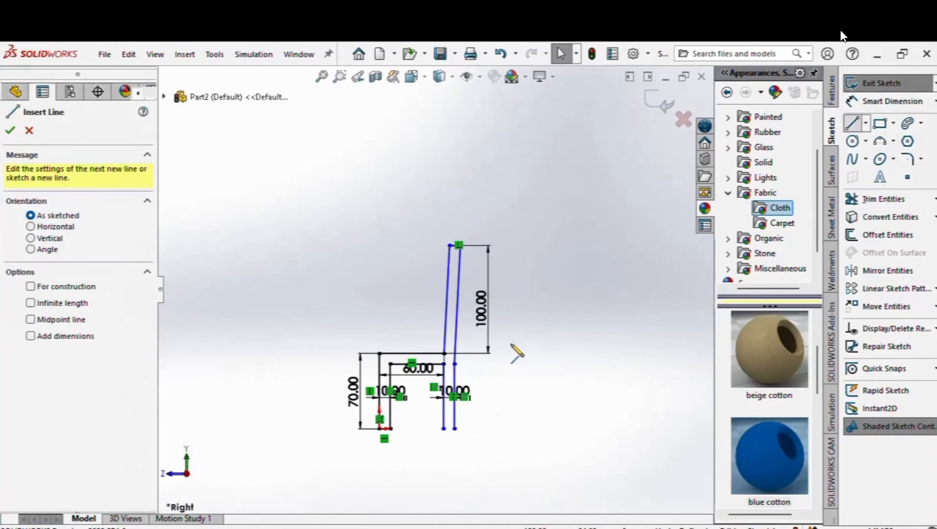
click(444, 429)
click(455, 429)
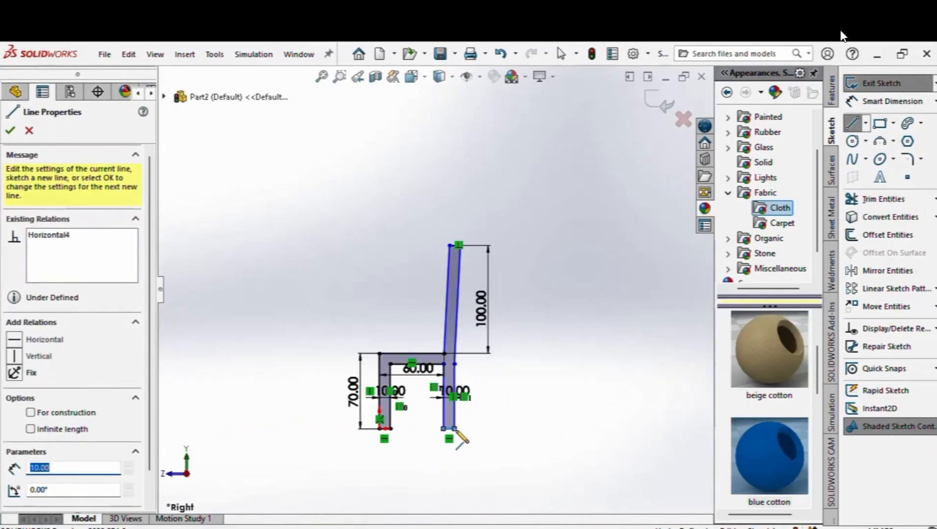
right_click(458, 431)
click(489, 439)
scroll(433, 406, up, 2)
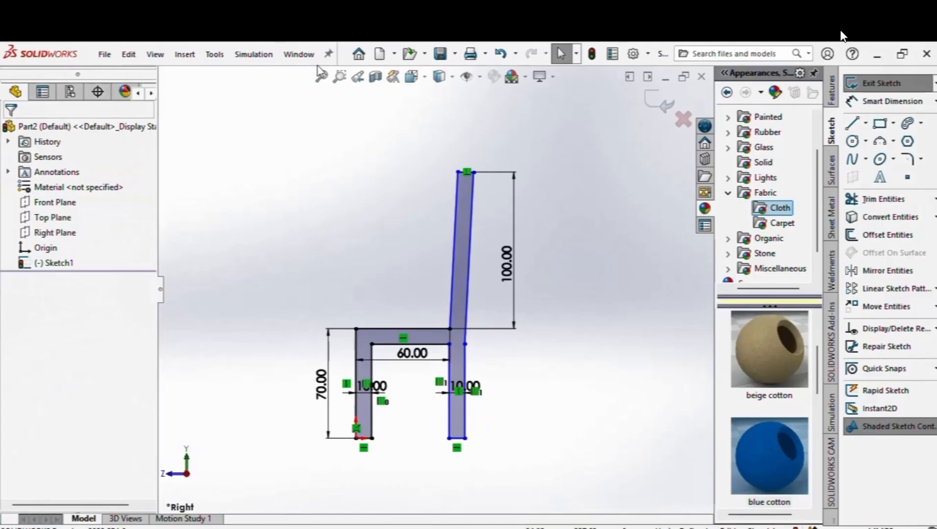
scroll(391, 354, up, 2)
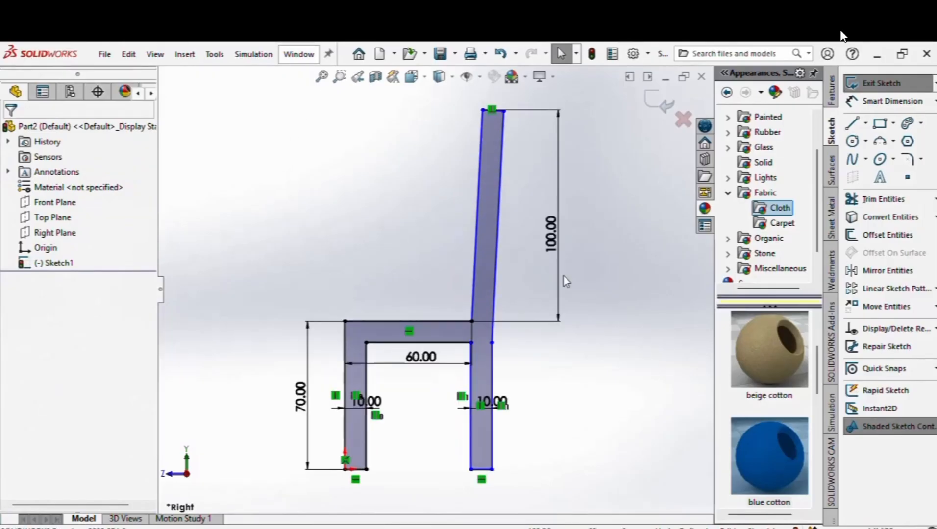
Step: Extrude the chair profile 10 mm blind as Boss-Extrude1 and select the frame's side face
click(832, 90)
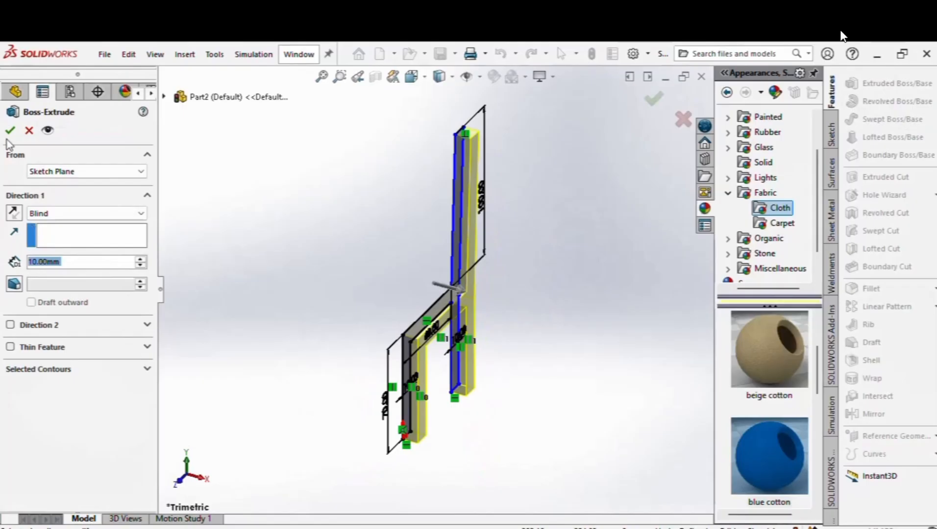
click(10, 130)
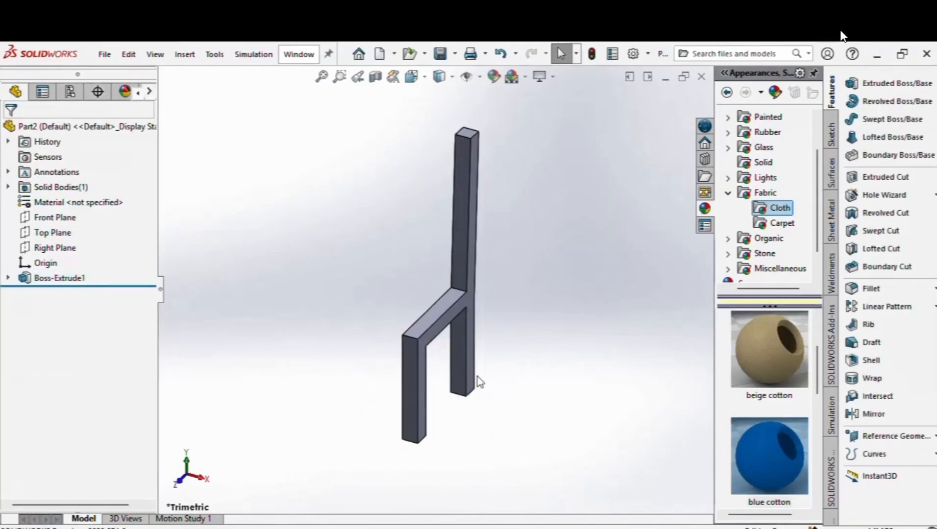
click(465, 300)
Step: Start a sketch on the side face with small rectangles at the backrest top and seat-back joint
click(527, 260)
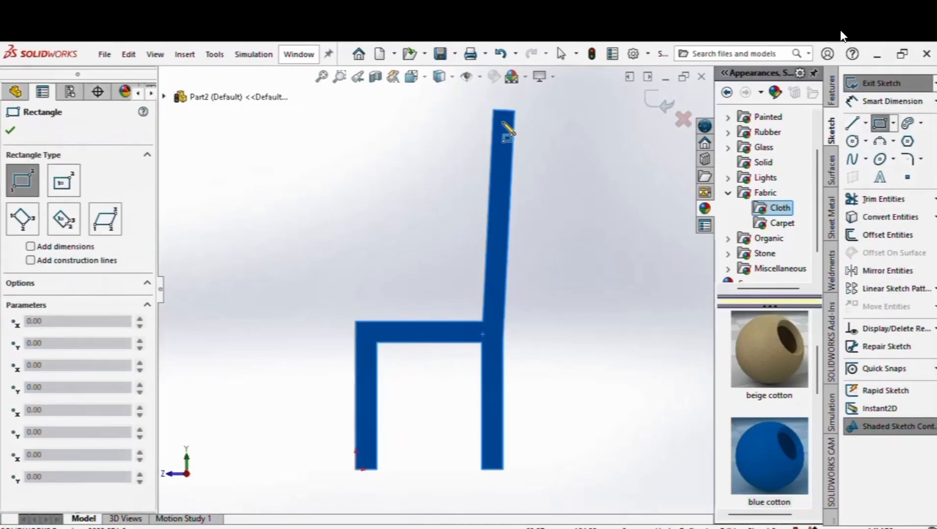
click(493, 109)
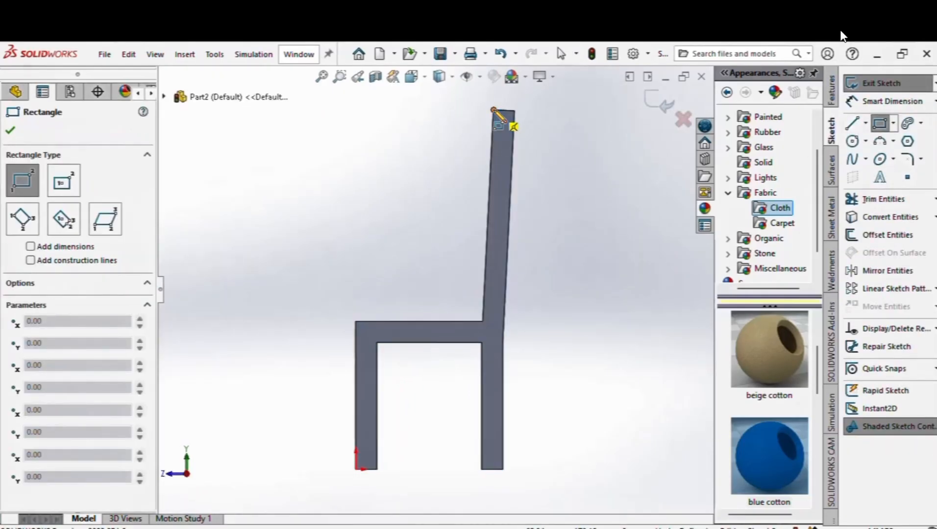
click(513, 131)
right_click(515, 133)
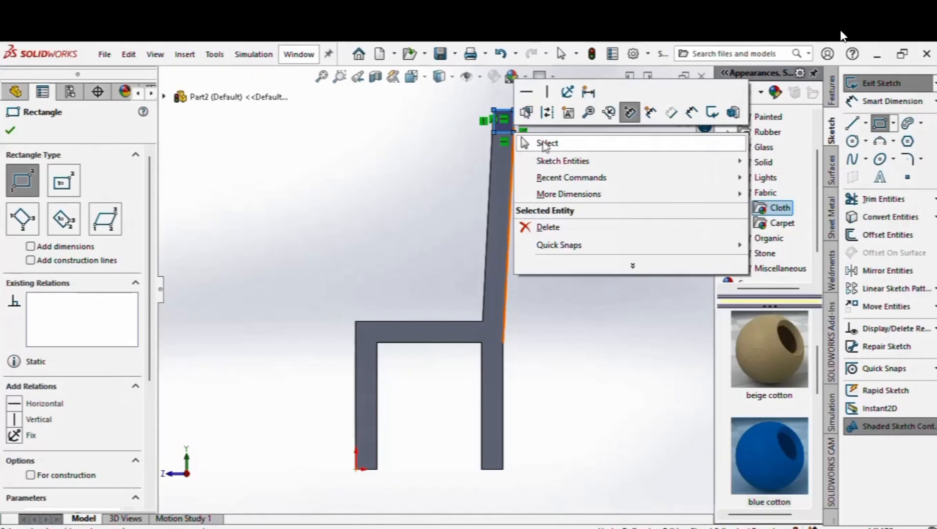
click(545, 144)
click(879, 123)
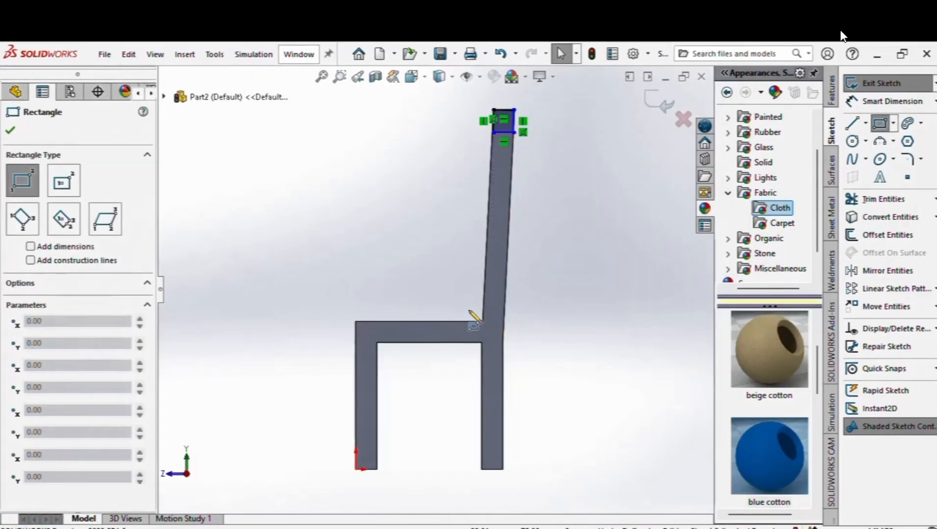
click(483, 321)
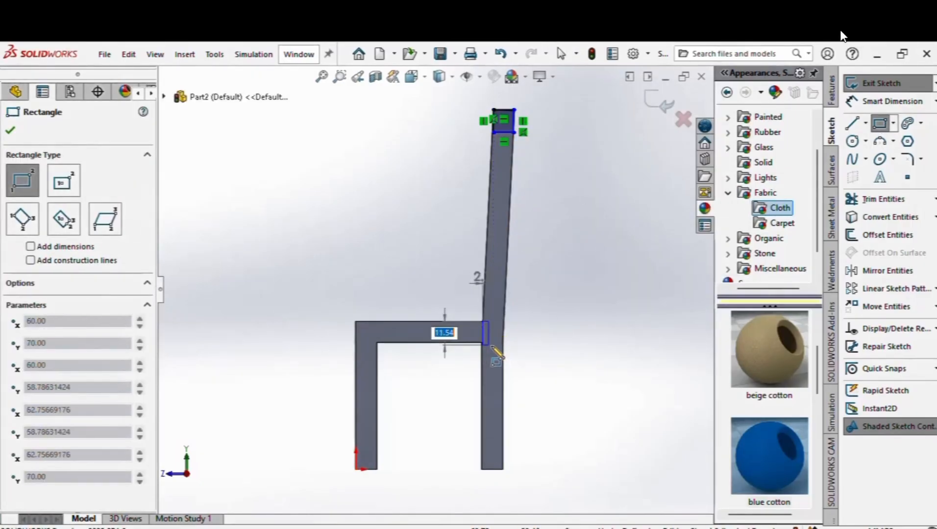
click(502, 342)
right_click(503, 343)
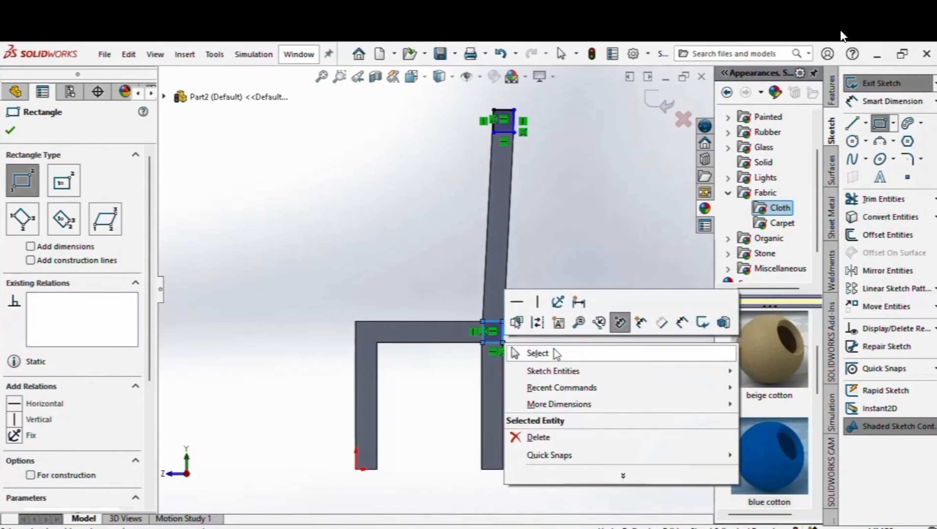
click(538, 353)
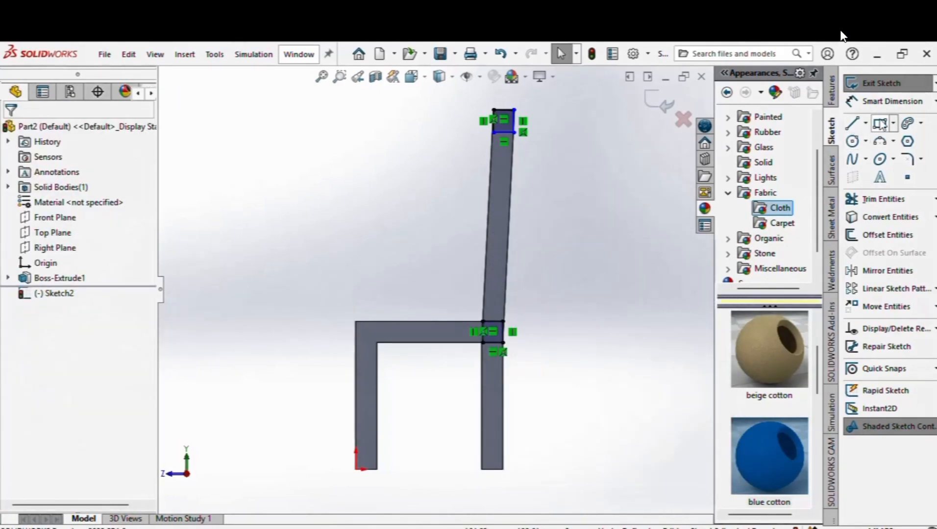
Step: Draw a small rectangle over the front seat corner, then check the backrest square's edge
click(356, 321)
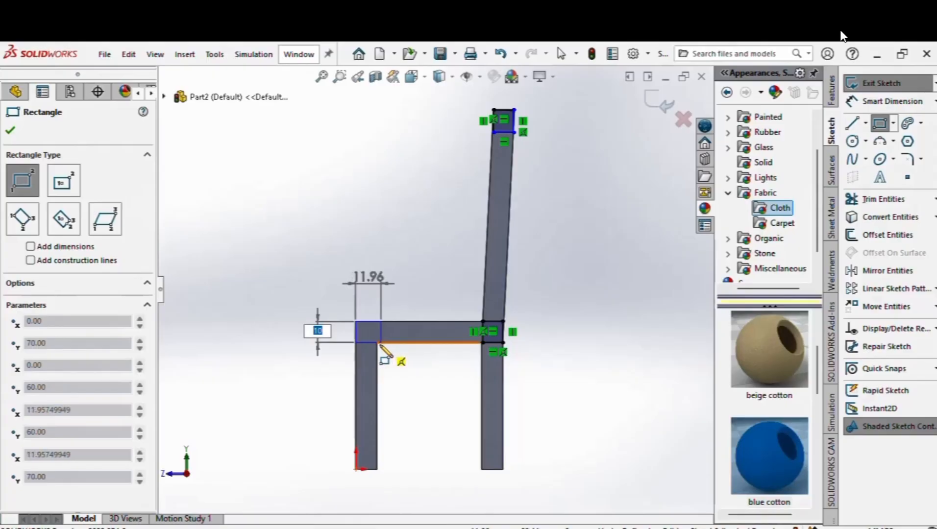
click(377, 342)
right_click(377, 344)
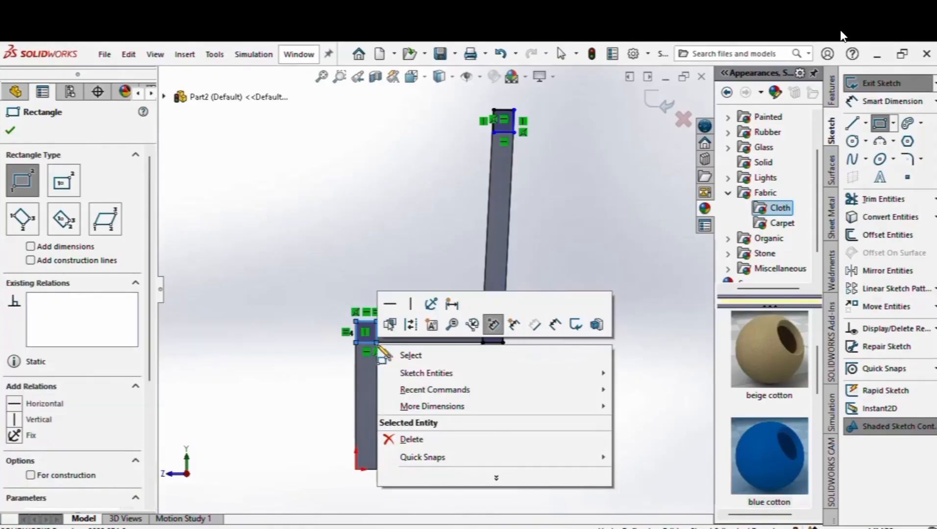
click(403, 354)
right_drag(553, 308, 606, 184)
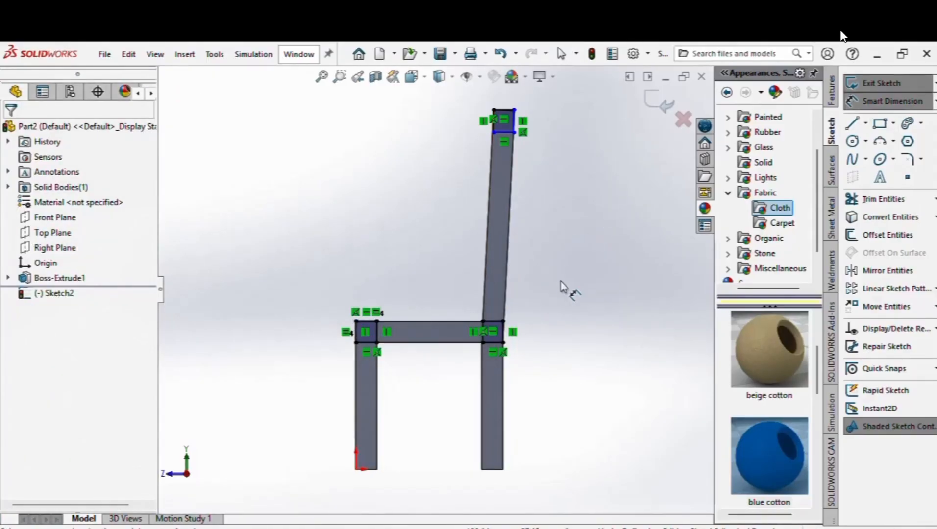
click(514, 121)
key(Escape)
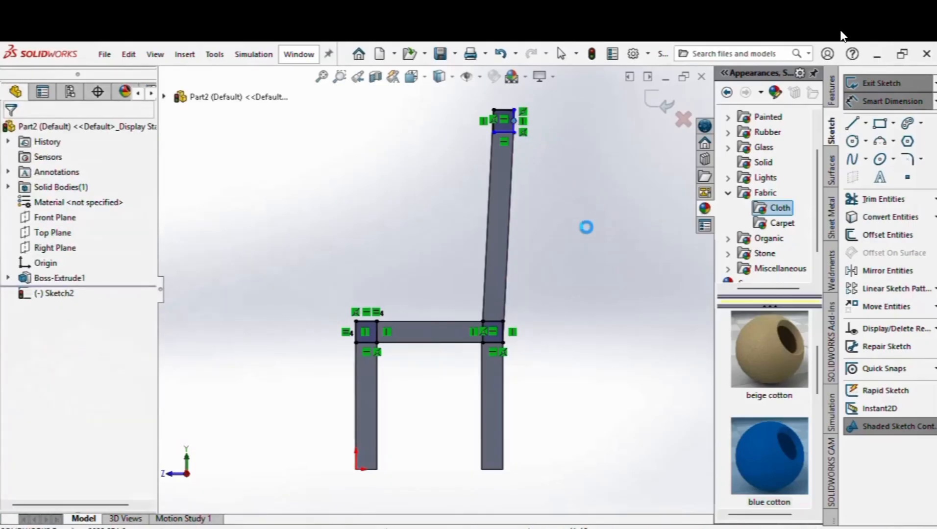
Step: Draw a small square at the top of the front leg
click(881, 124)
click(356, 322)
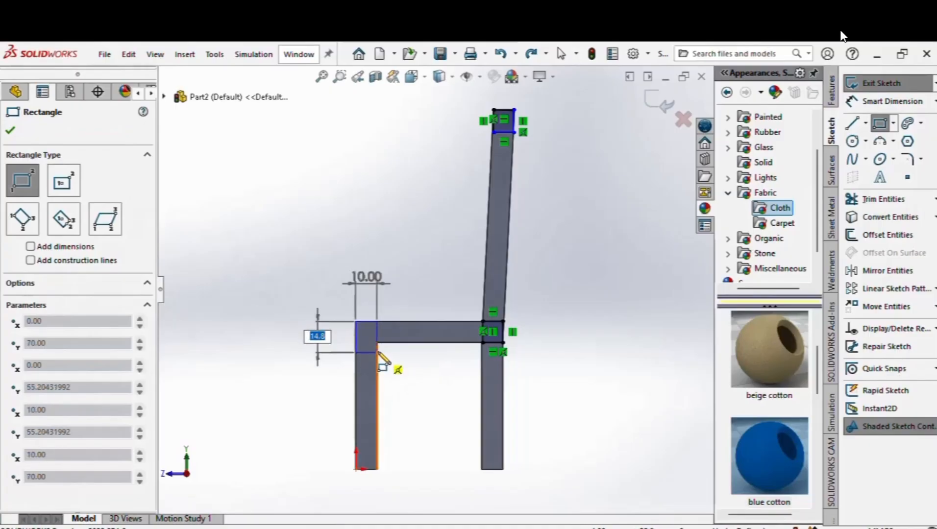
click(377, 344)
right_click(380, 346)
click(410, 354)
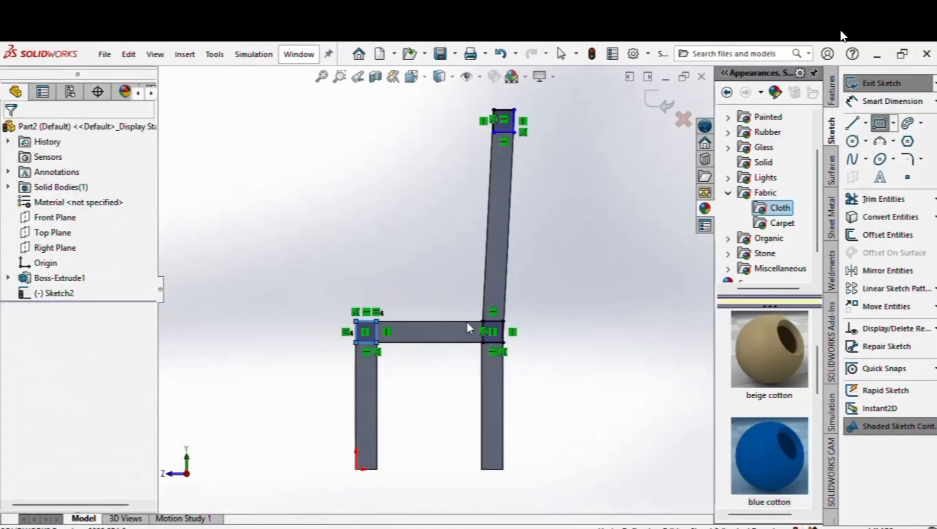
Step: Inspect the length of the top square's right edge in its properties
scroll(527, 179, down, 3)
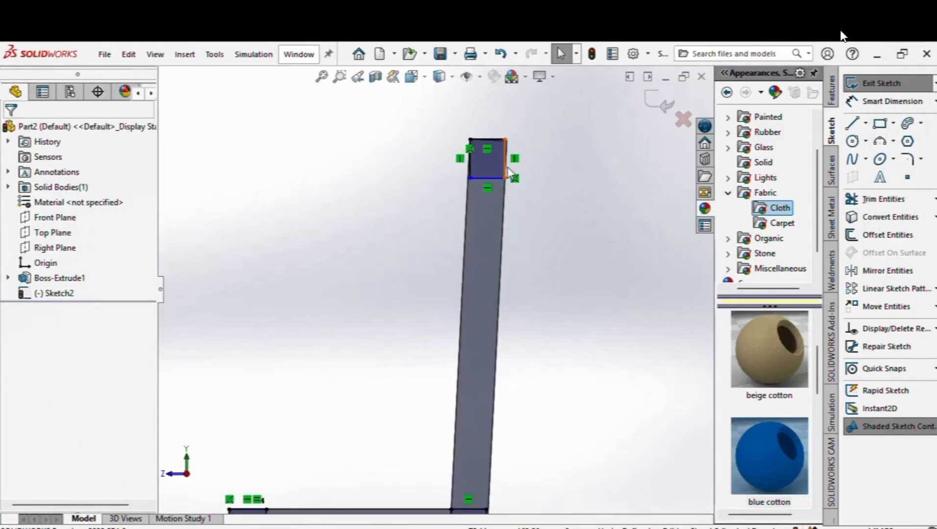
right_click(508, 168)
click(539, 127)
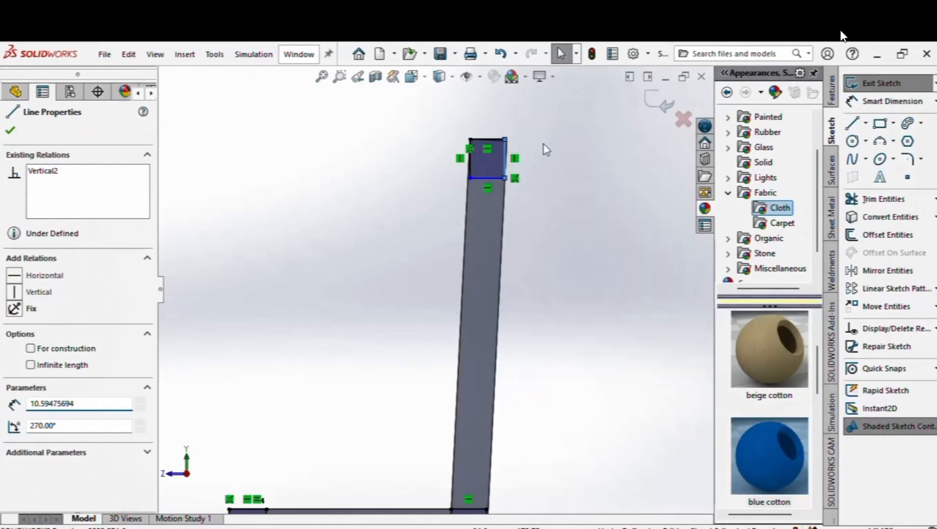
click(569, 216)
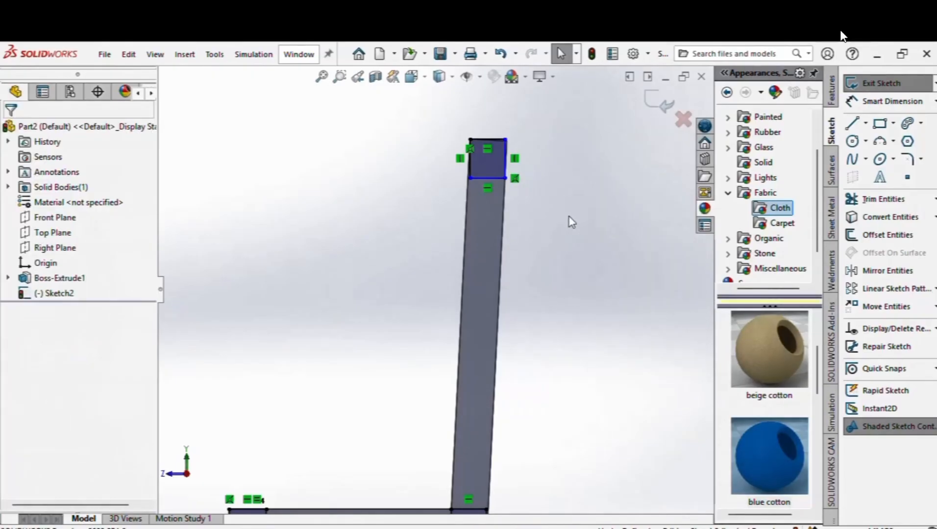
click(506, 169)
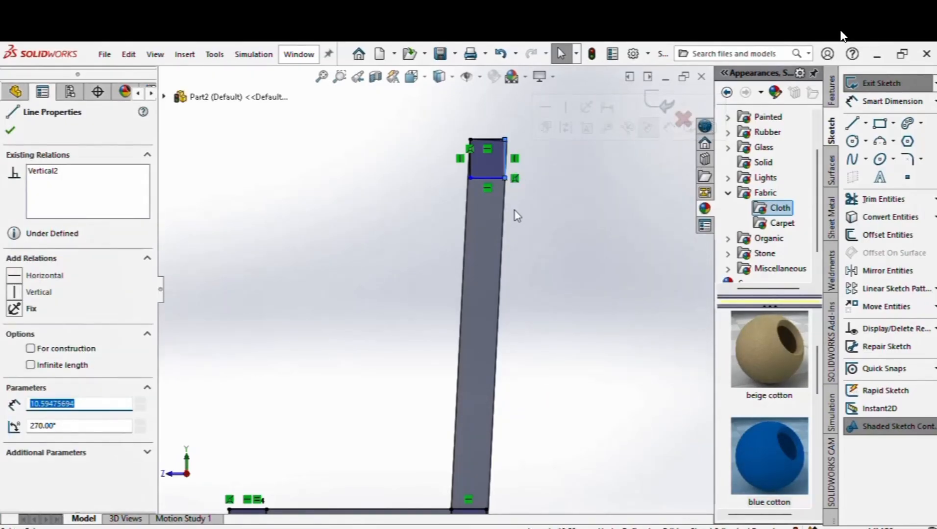
scroll(519, 191, down, 2)
scroll(454, 153, up, 3)
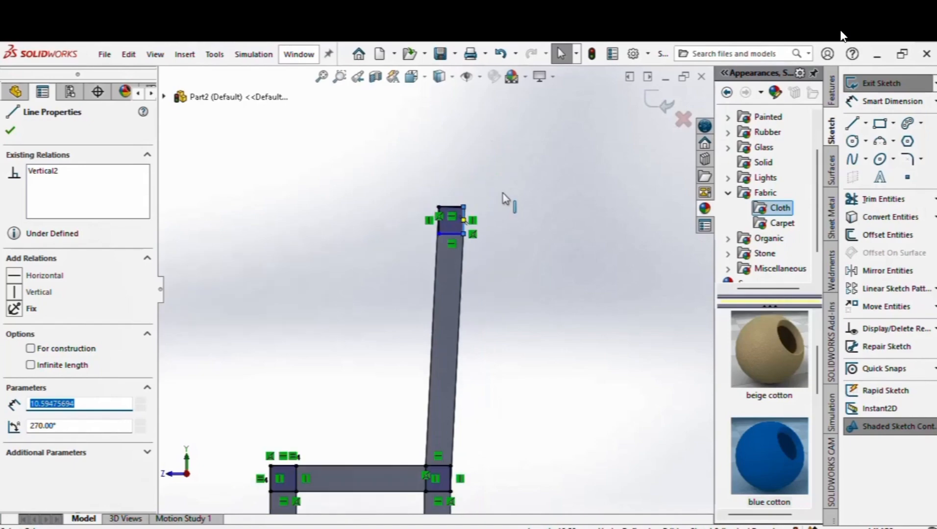
click(523, 270)
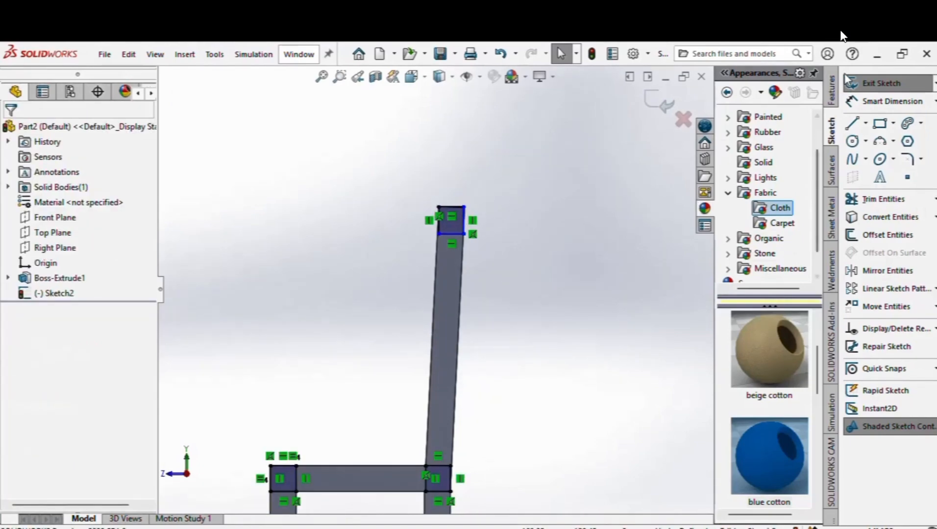
click(832, 90)
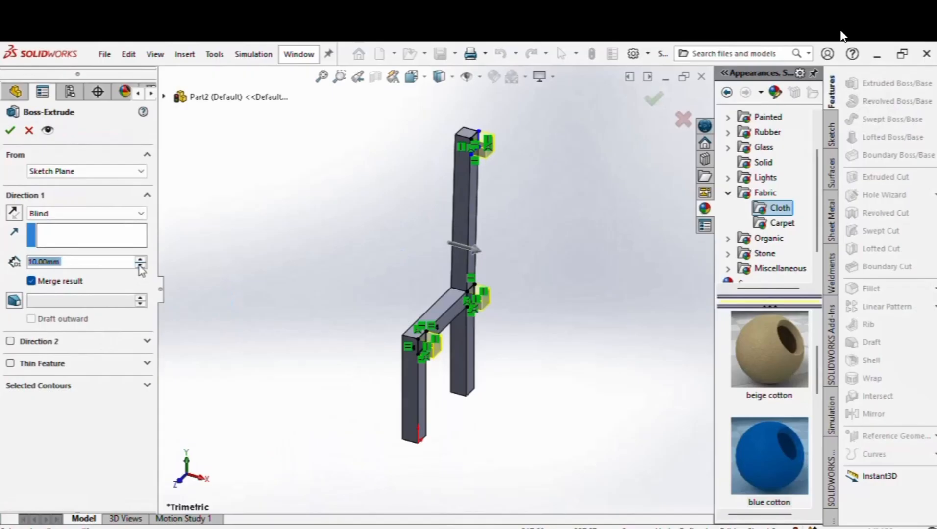
Step: Extrude the three corner squares 70 mm as Boss-Extrude2 rails, then begin a new reference plane
click(140, 259)
click(140, 259)
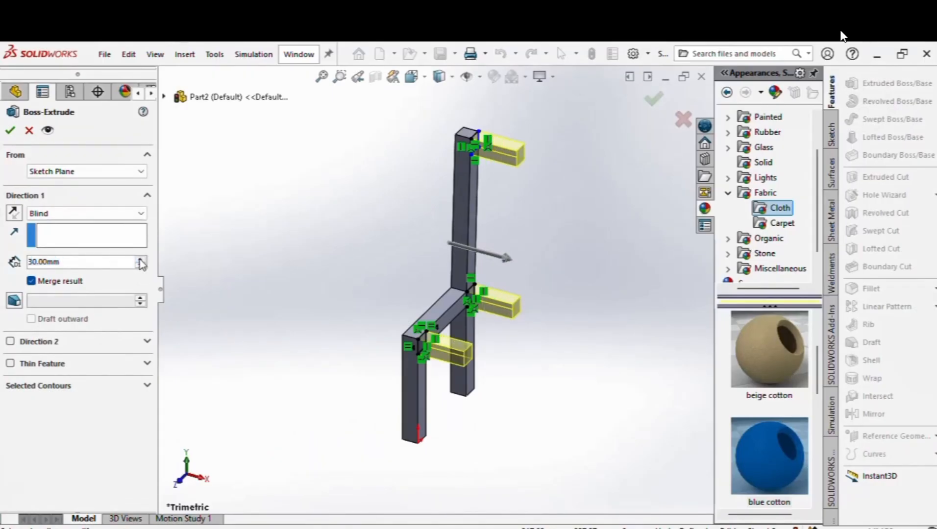
click(140, 259)
click(140, 260)
click(140, 259)
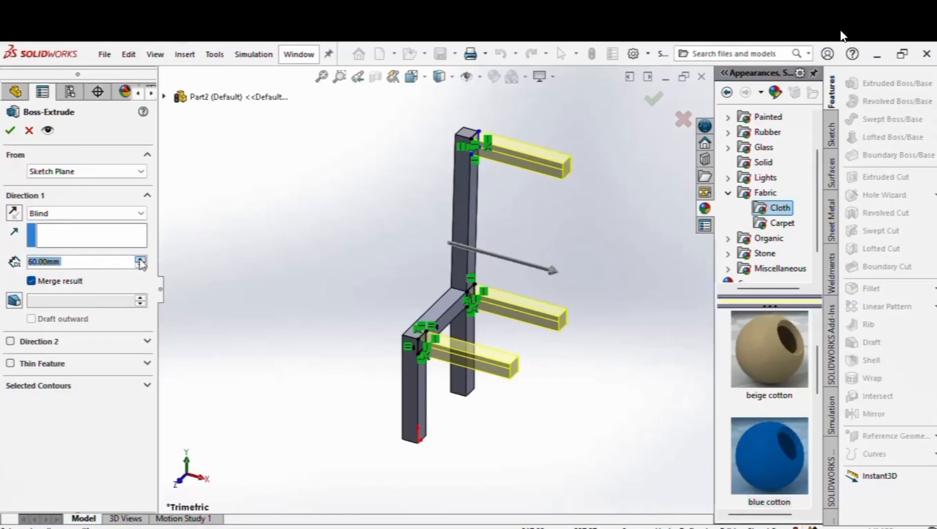
click(140, 259)
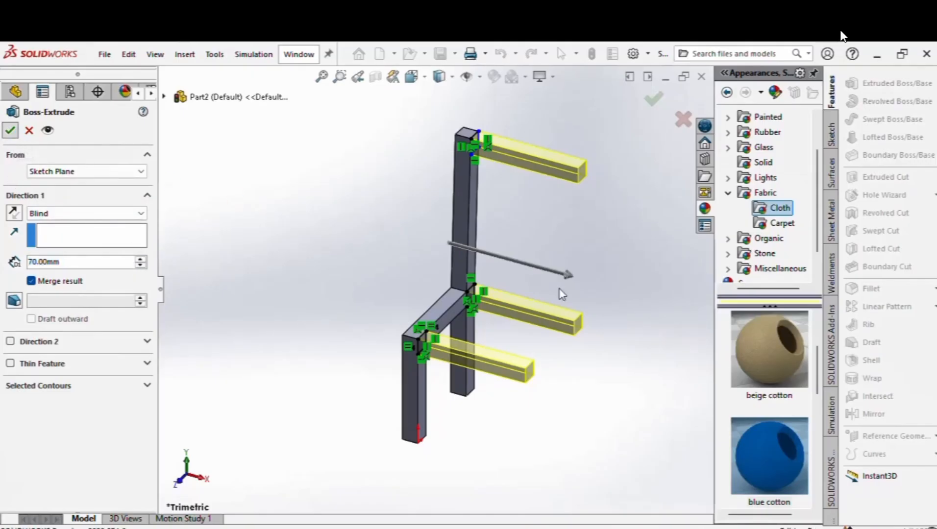
click(589, 228)
scroll(484, 258, up, 3)
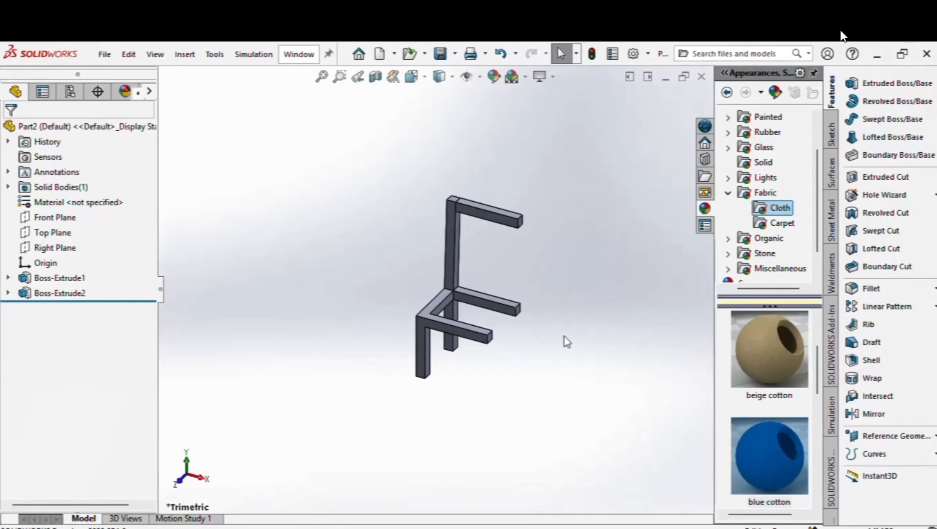
click(934, 435)
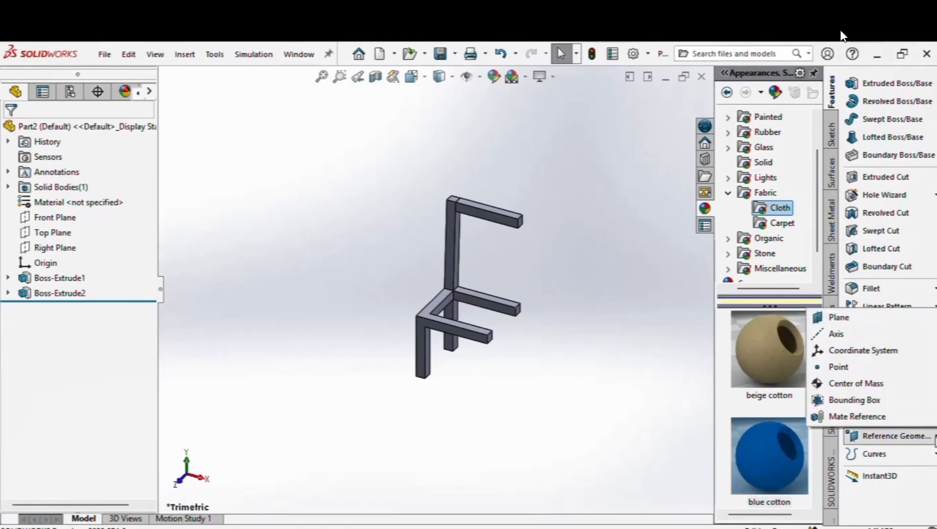
click(839, 317)
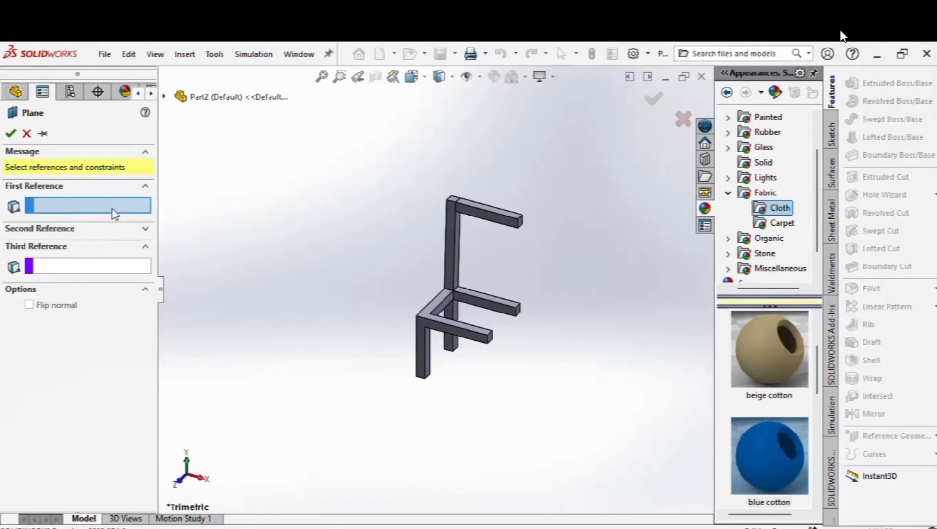
Step: Reference the Right Plane from the flyout tree and set a 50 mm offset for Plane1
click(164, 97)
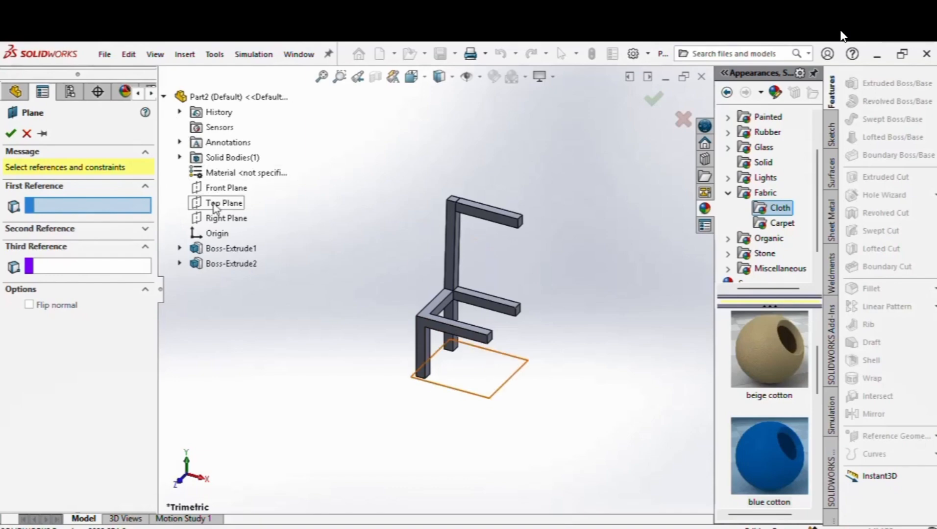
click(218, 220)
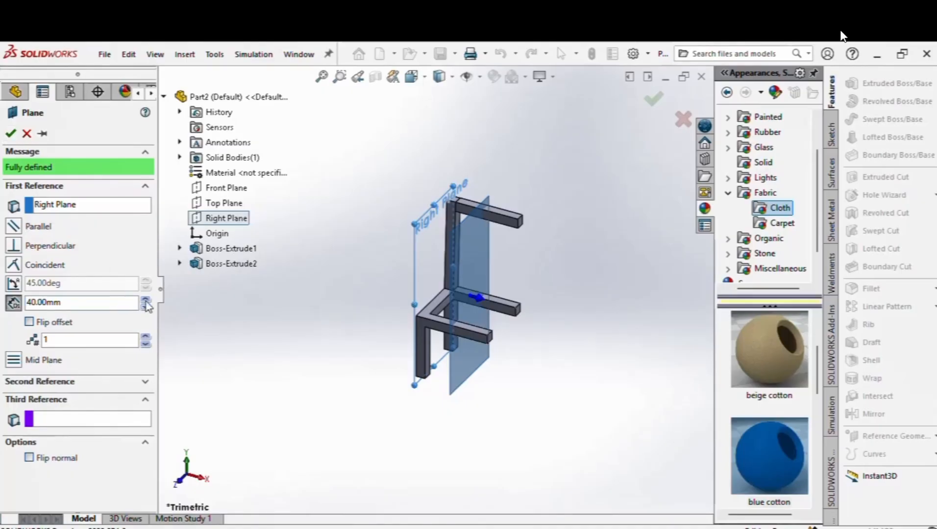
click(146, 300)
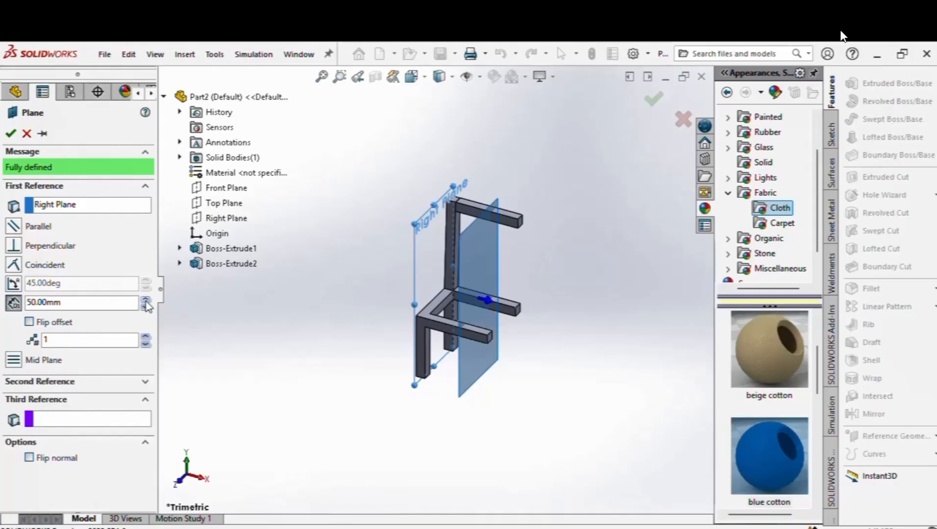
click(11, 134)
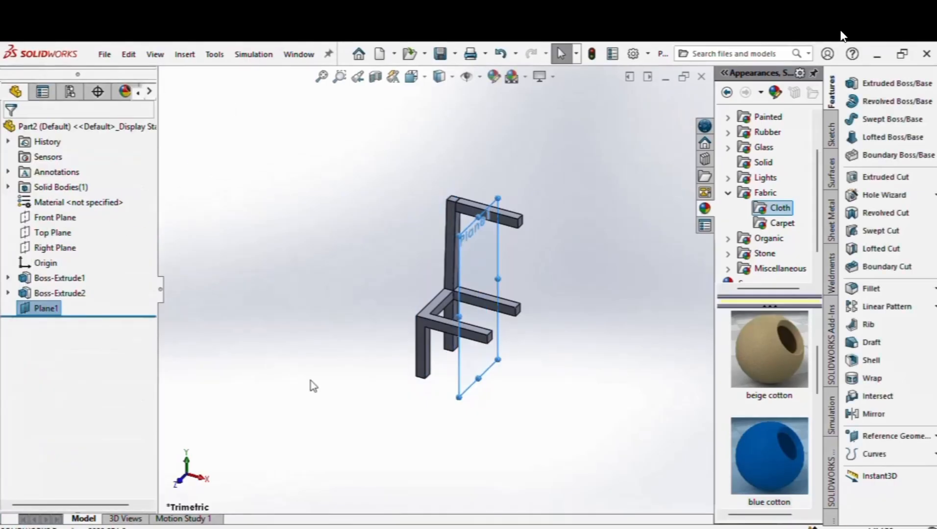
Step: Mirror Boss-Extrude1 about Plane1
click(874, 414)
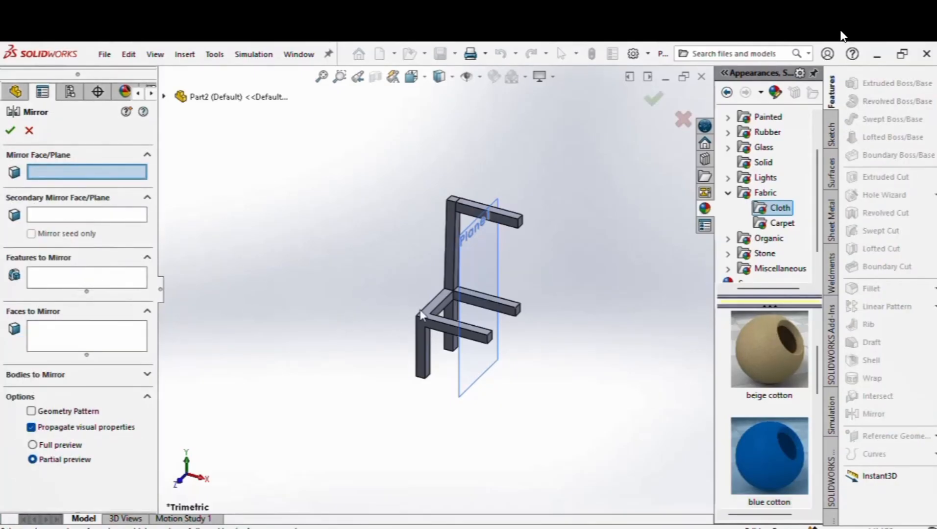
click(480, 279)
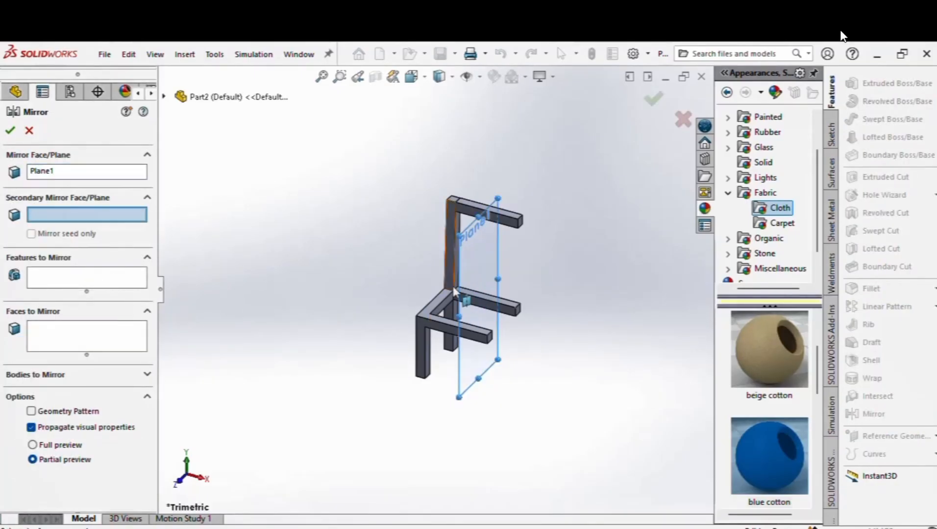
click(55, 286)
click(429, 365)
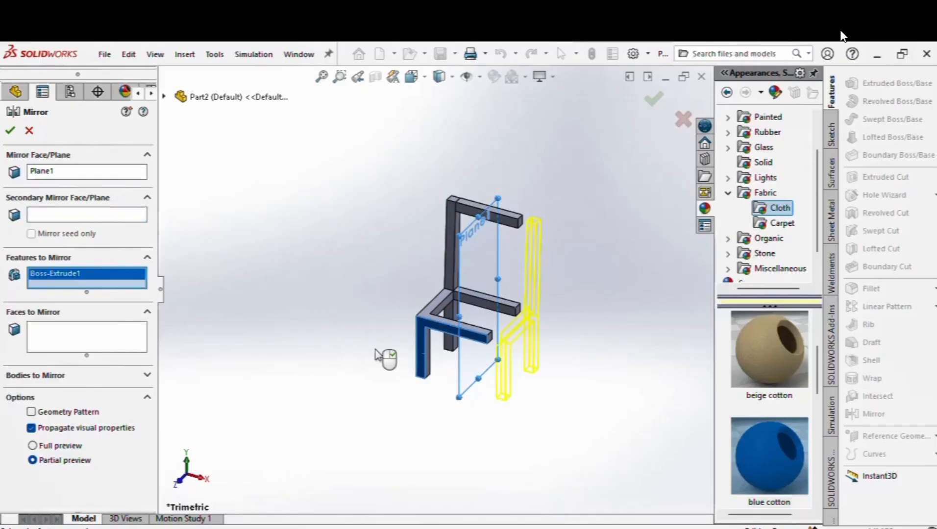
click(9, 131)
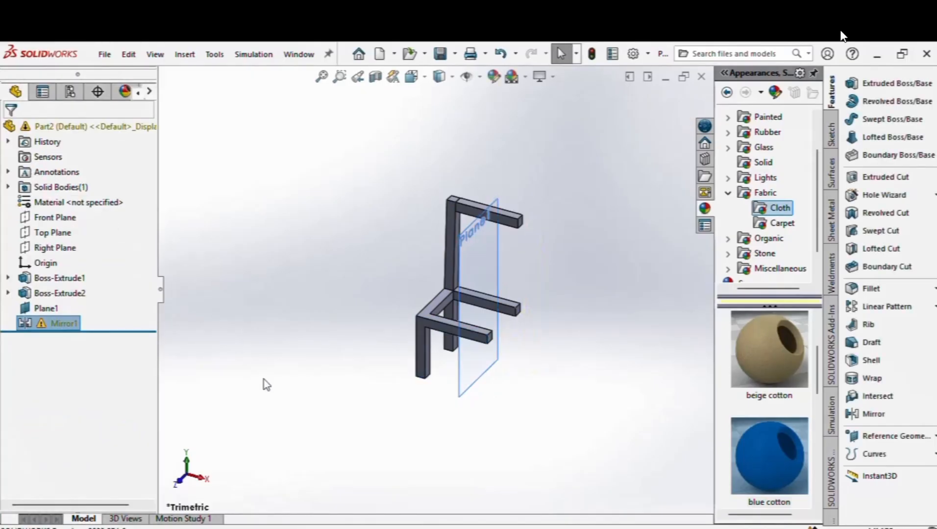
Step: Delete the failed Mirror1 feature
right_click(69, 324)
click(82, 357)
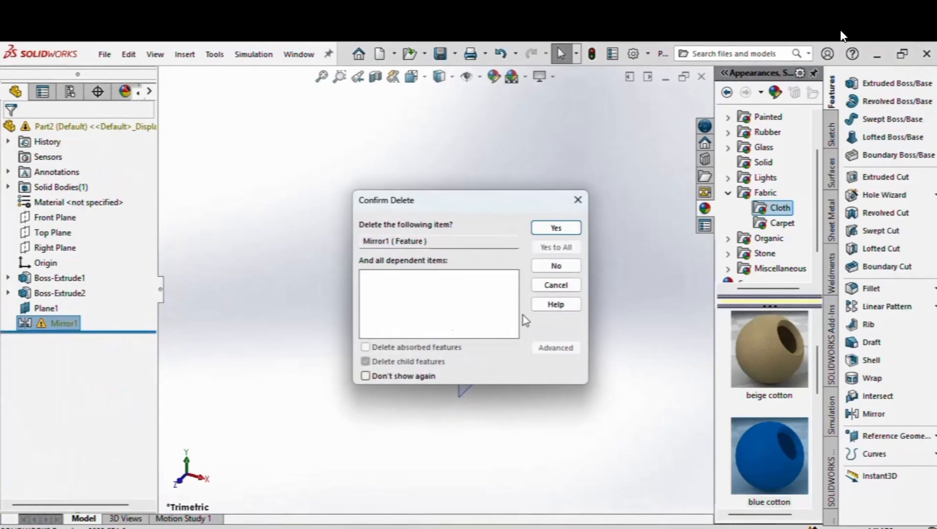
click(556, 228)
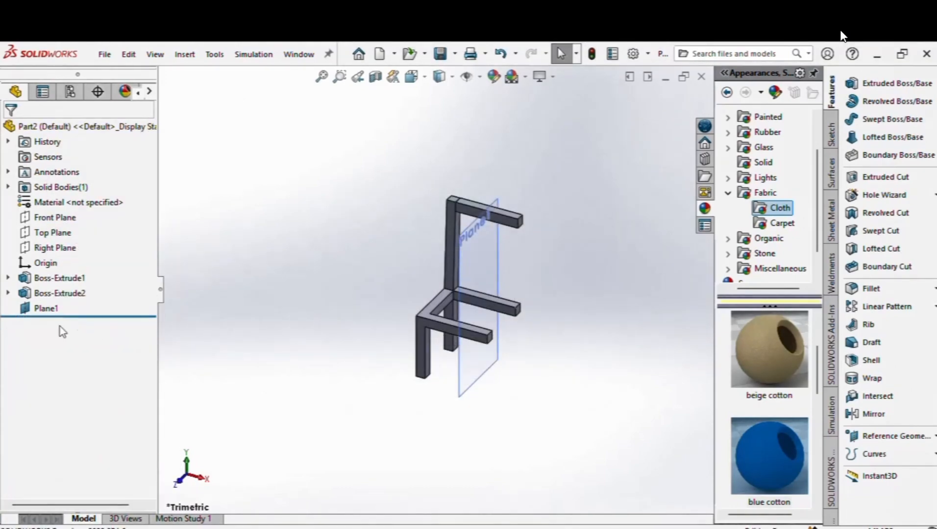
Step: Edit Plane1 to a 40 mm offset from the Right Plane
right_click(54, 308)
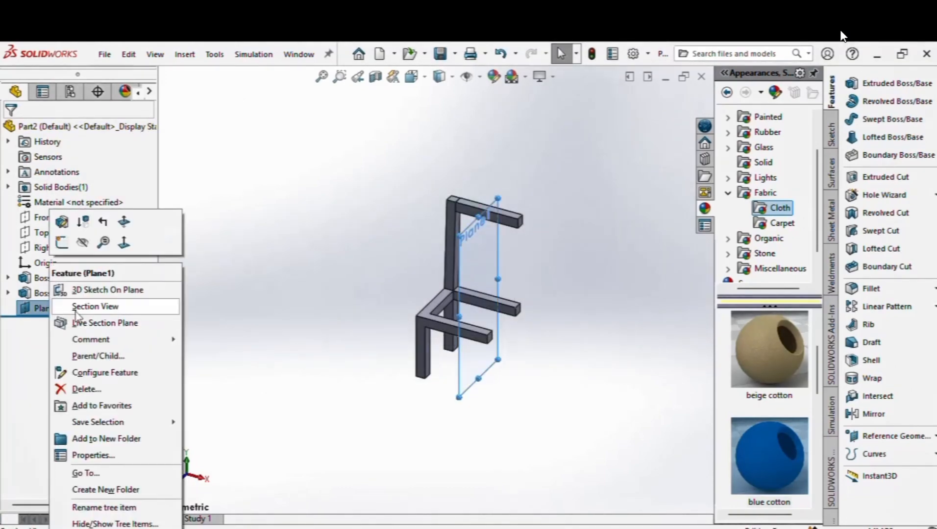
click(62, 223)
click(145, 306)
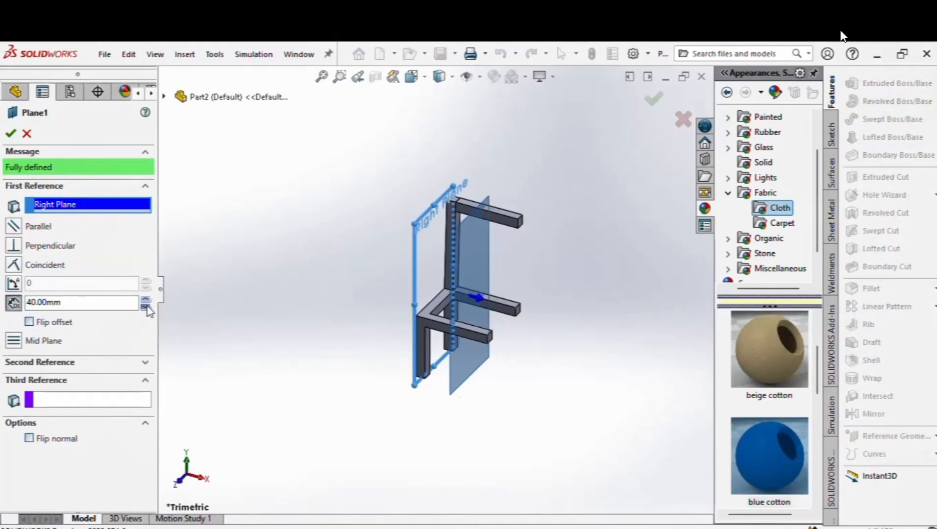
click(11, 134)
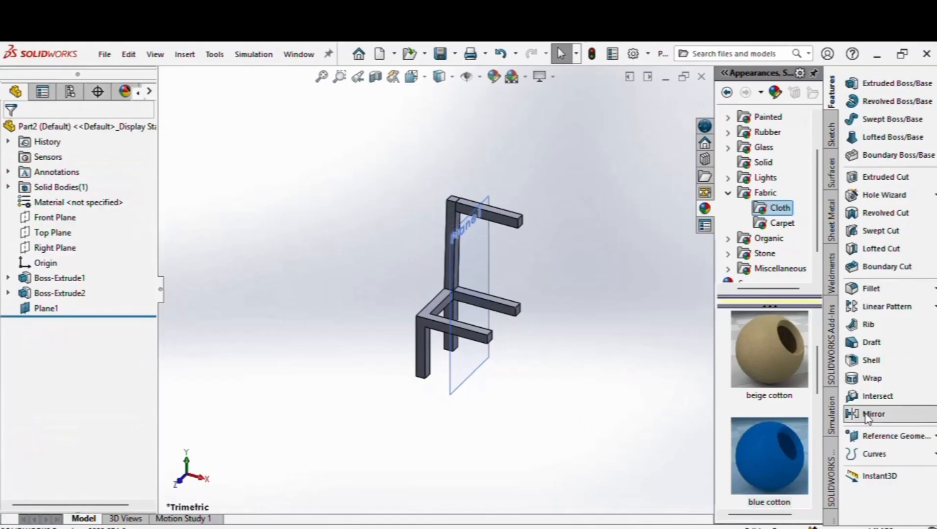
Step: Mirror the L-shaped side frame Boss-Extrude1 about Plane1 to add the second side
click(853, 413)
click(465, 269)
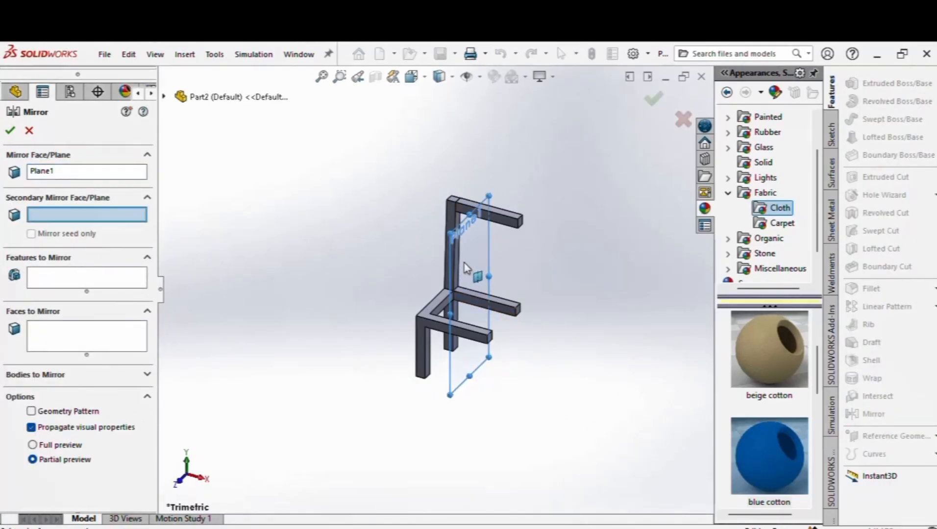
click(83, 283)
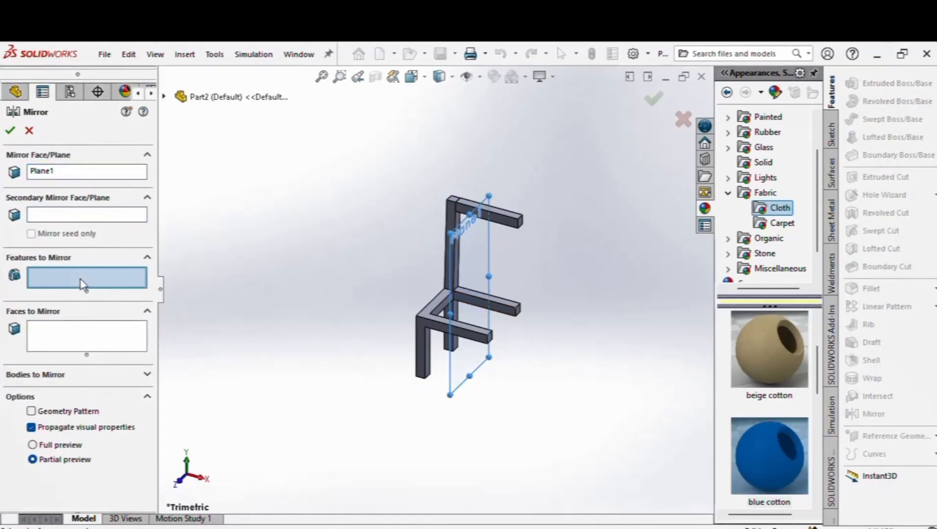
click(427, 357)
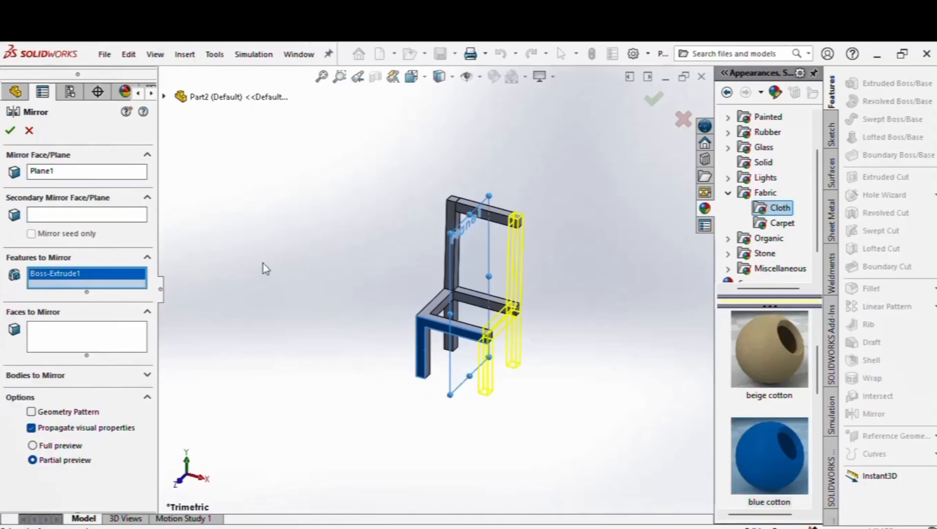
click(11, 131)
Step: Hide Plane1 from the model view
click(451, 289)
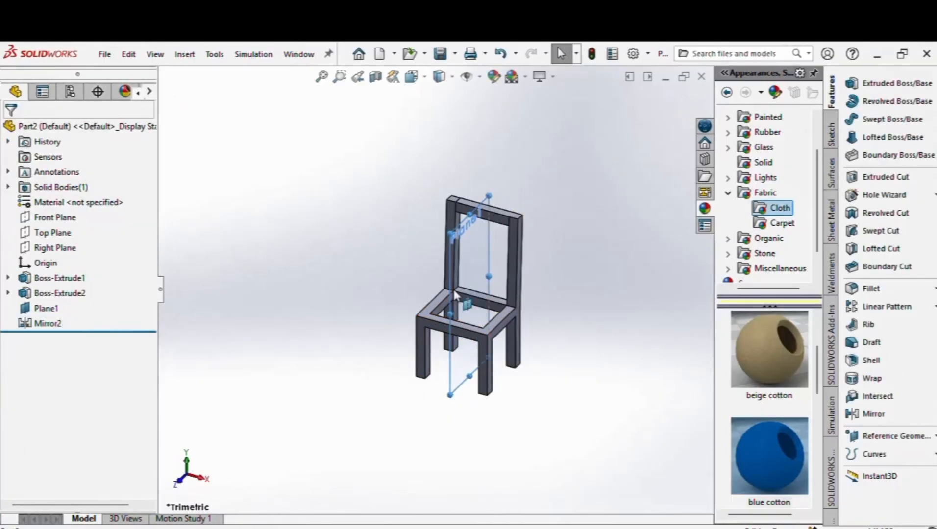
right_click(452, 290)
click(507, 269)
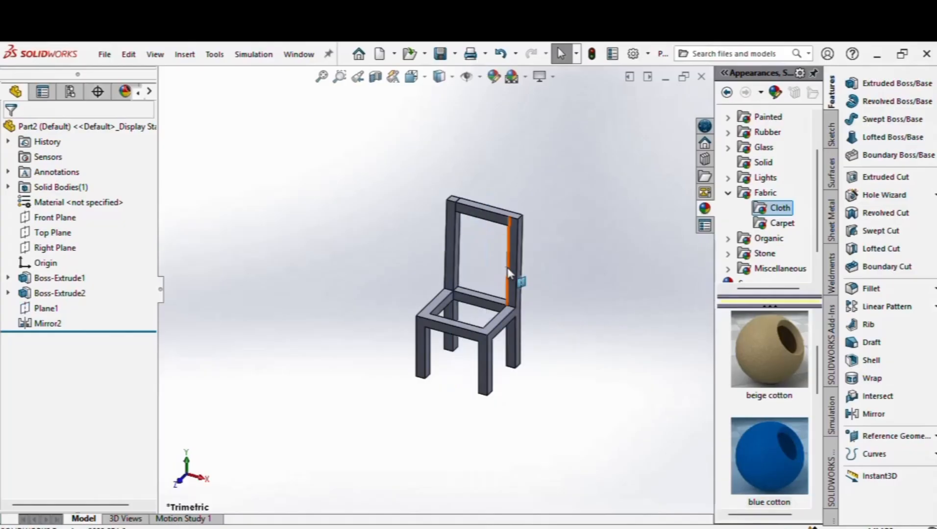
middle_drag(411, 269, 463, 277)
scroll(501, 277, down, 3)
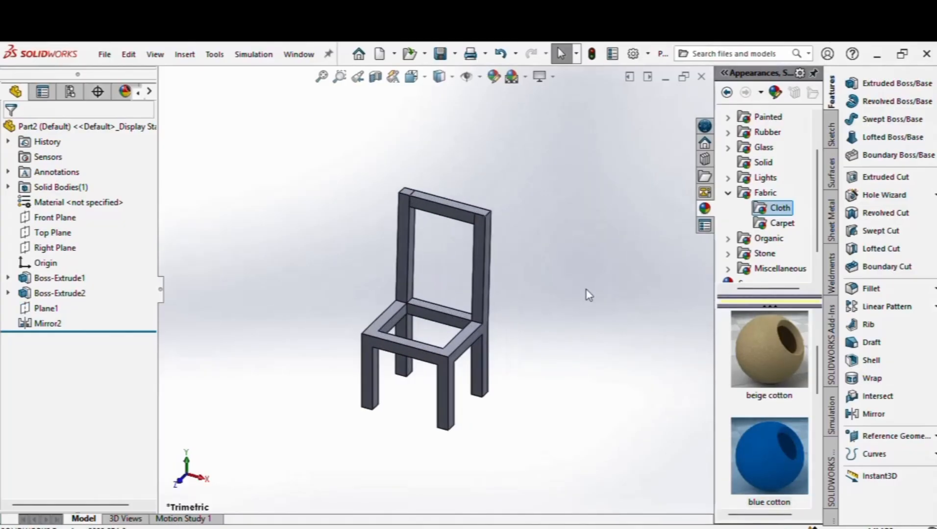
scroll(422, 319, down, 4)
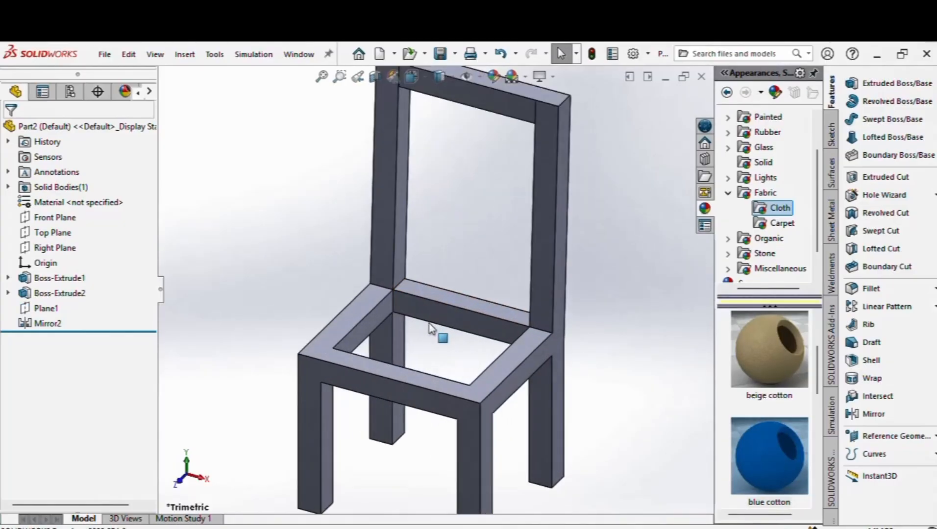
Step: Sketch a corner rectangle covering the whole seat frame on its top face
click(362, 313)
click(418, 268)
scroll(613, 375, up, 2)
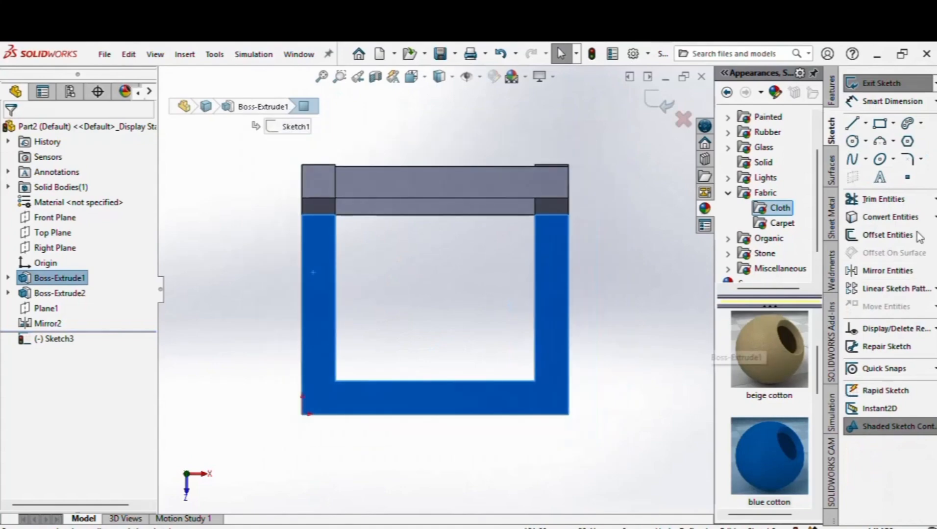
click(880, 124)
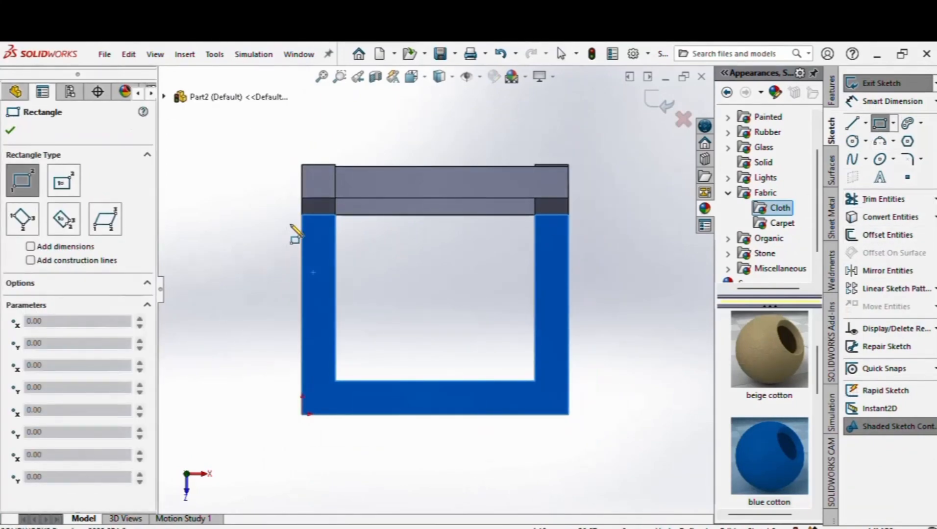
click(289, 214)
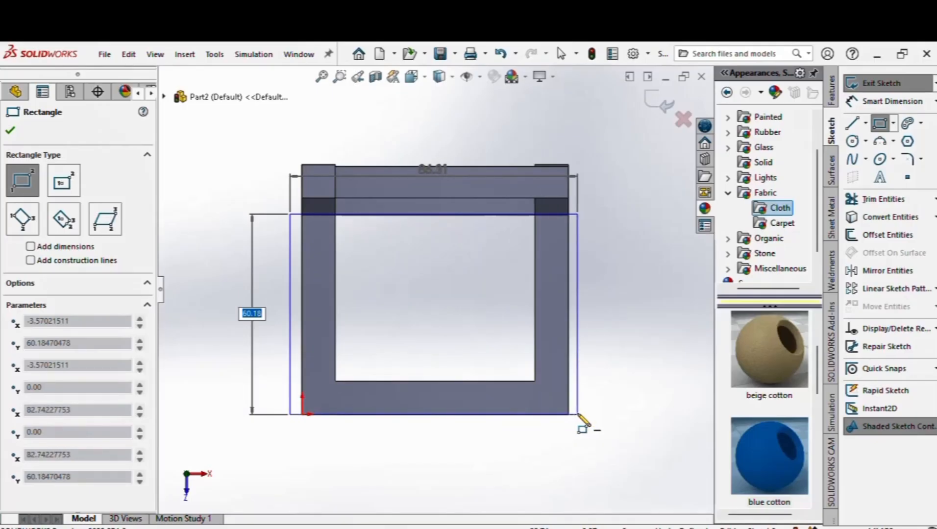
click(578, 415)
right_click(584, 421)
click(597, 423)
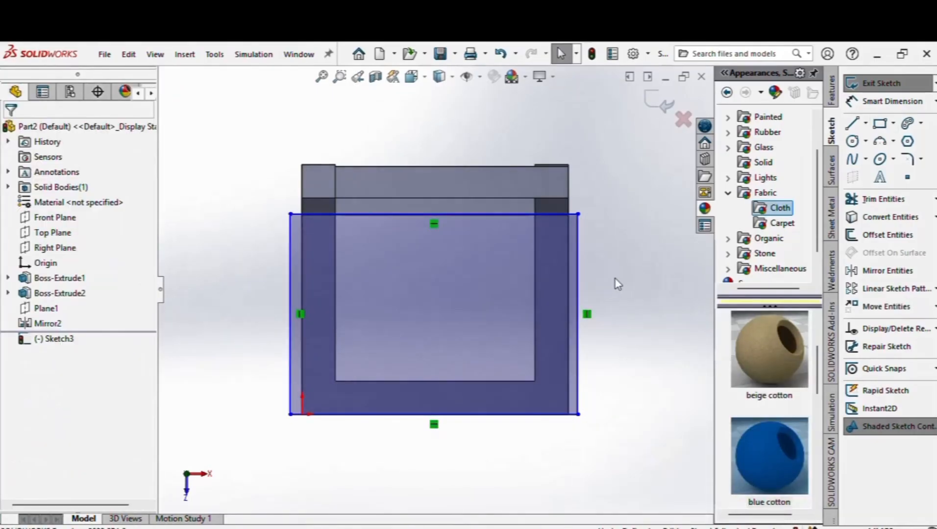
Step: Extrude the seat rectangle 4 mm into a solid seat slab
click(833, 96)
click(877, 87)
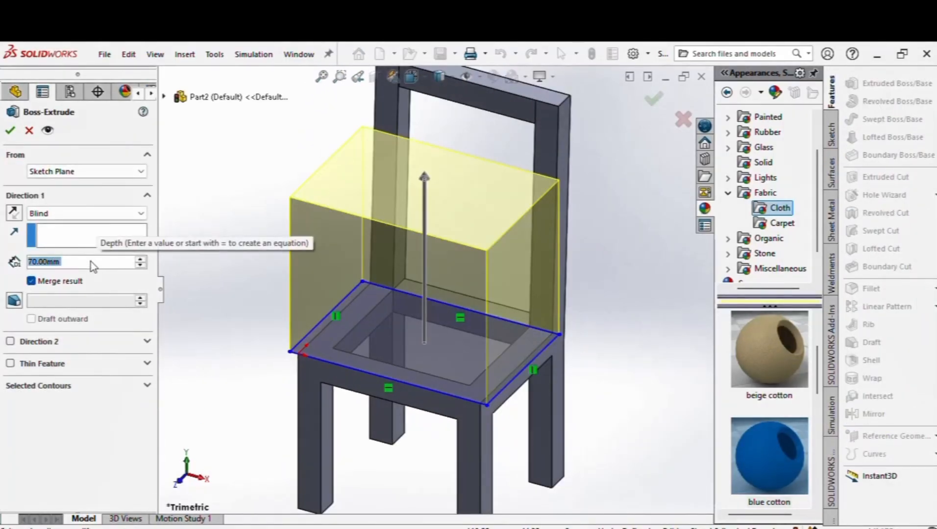
text(4)
key(Return)
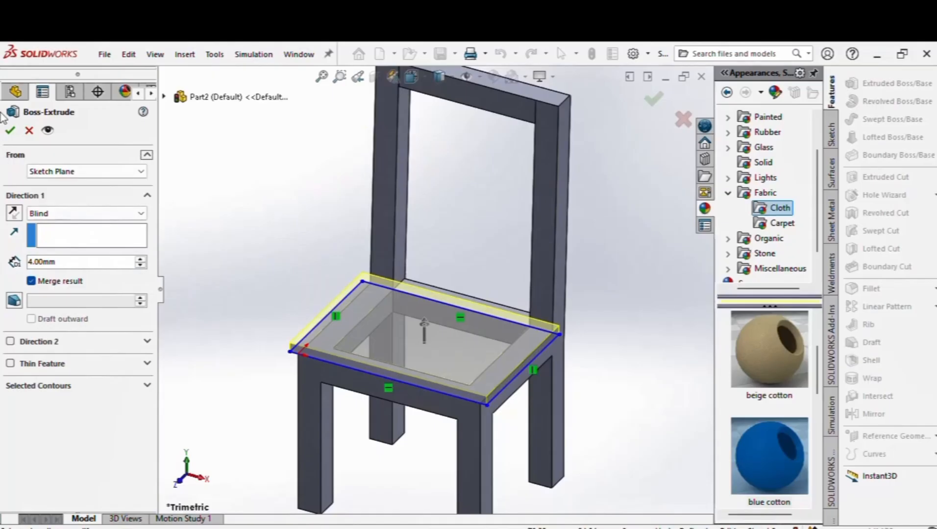
click(9, 131)
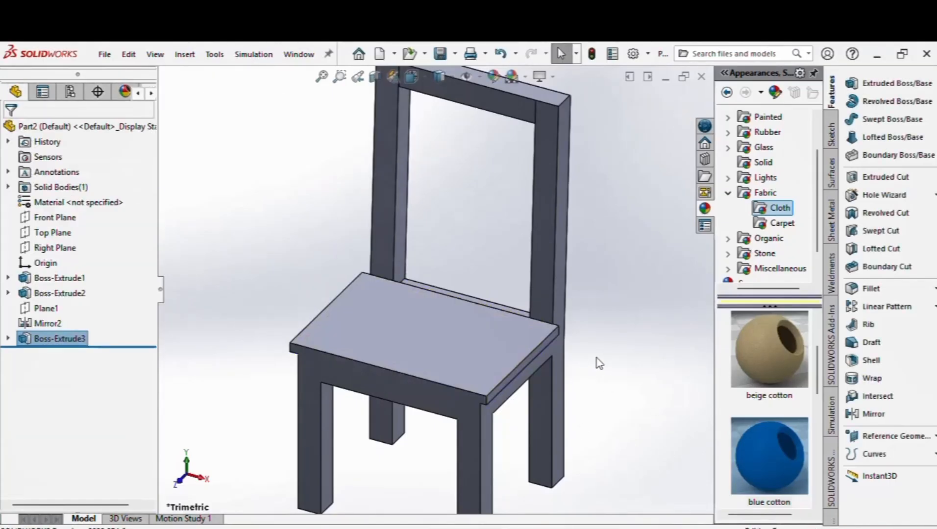
Step: Sketch on the left back post face a rectangle across the top of the backrest
key(f)
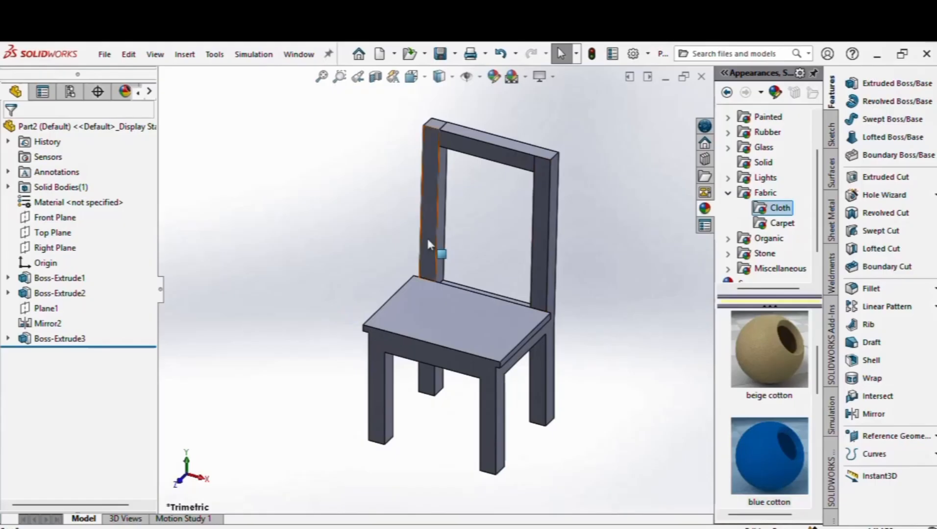
click(435, 247)
click(476, 200)
scroll(558, 269, down, 2)
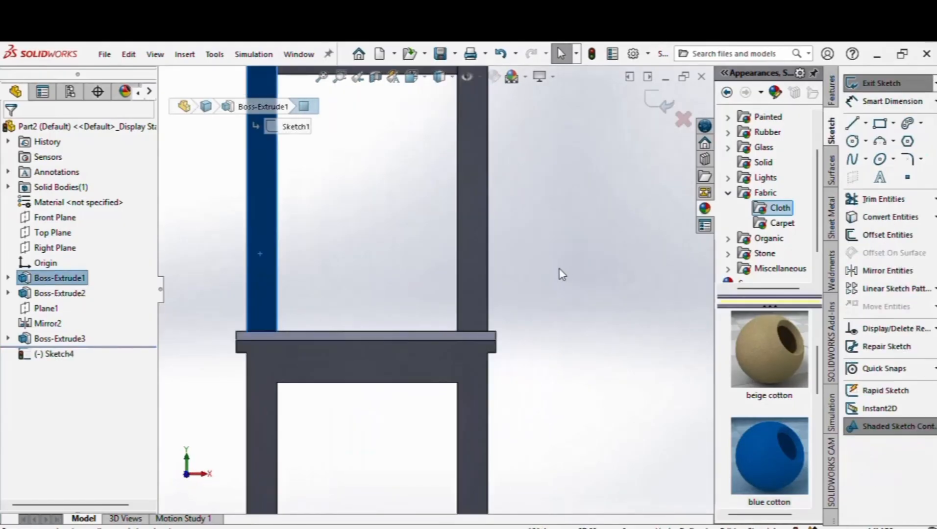
scroll(561, 267, up, 3)
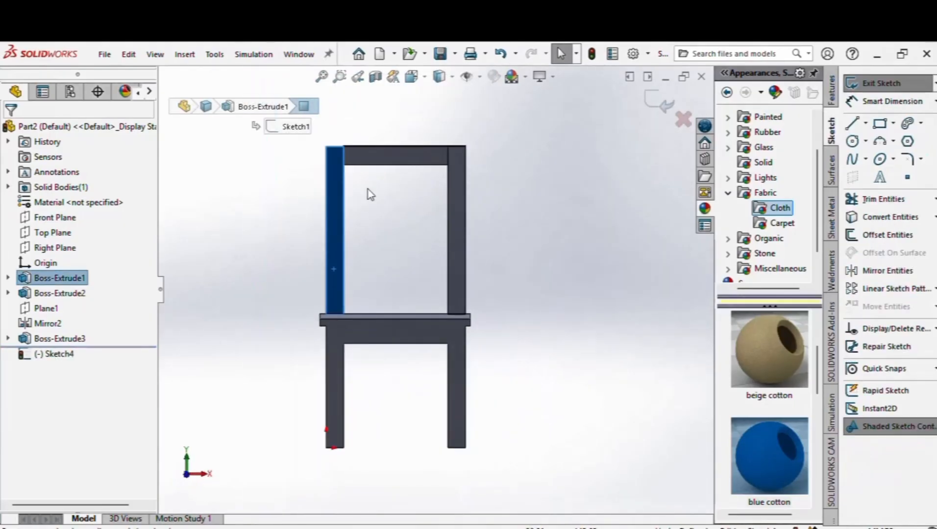
click(881, 125)
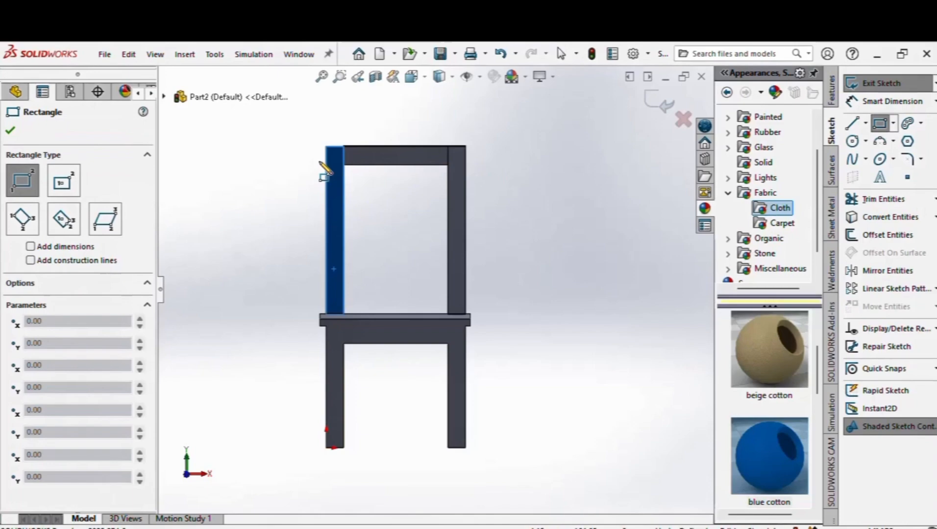
click(315, 154)
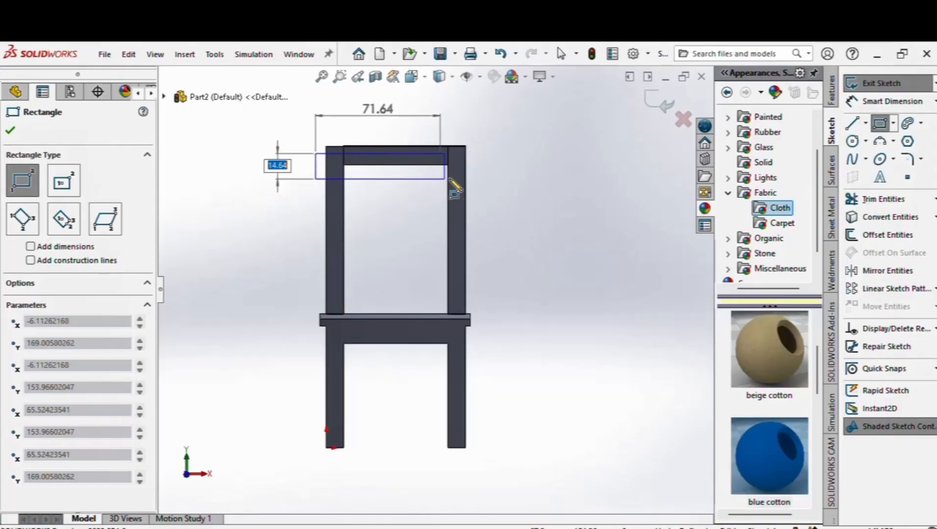
click(473, 180)
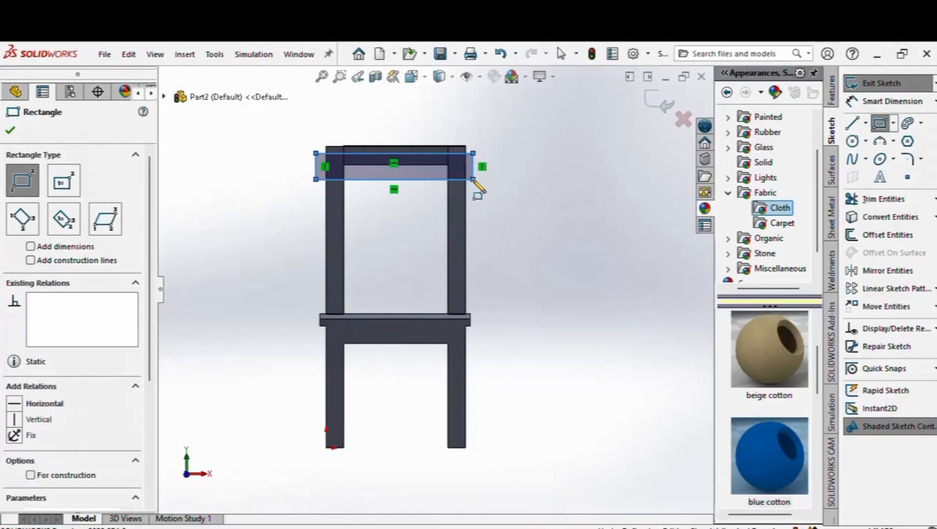
Step: Dimension the rectangle's height to 16 mm and start a Linear Sketch Pattern
right_click(476, 185)
click(652, 161)
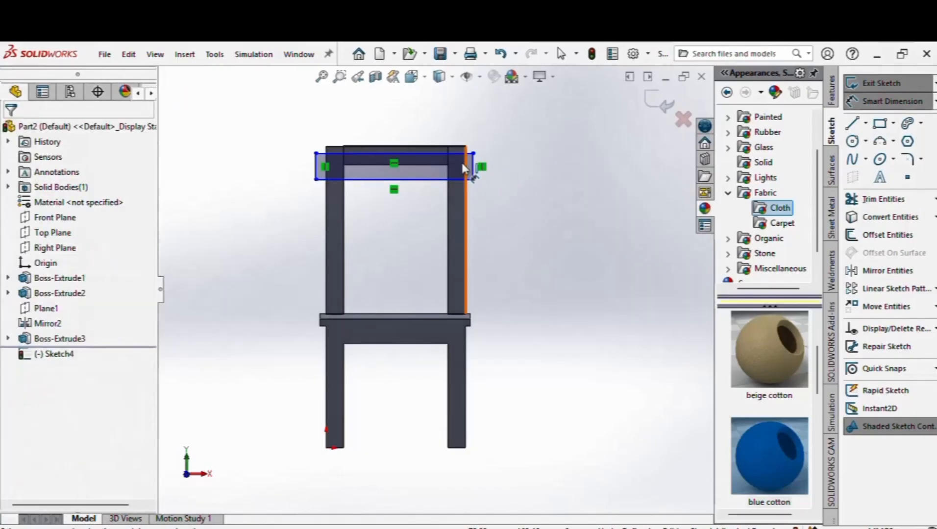
click(474, 169)
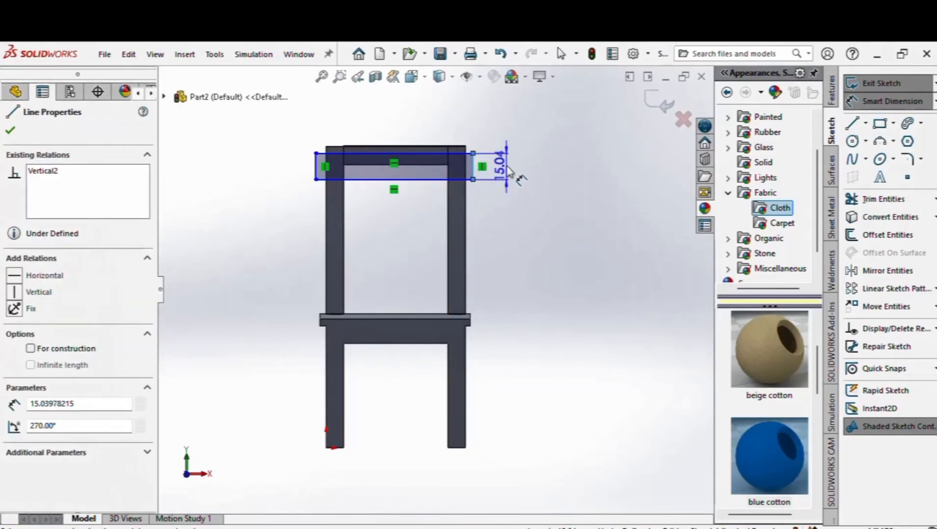
click(507, 171)
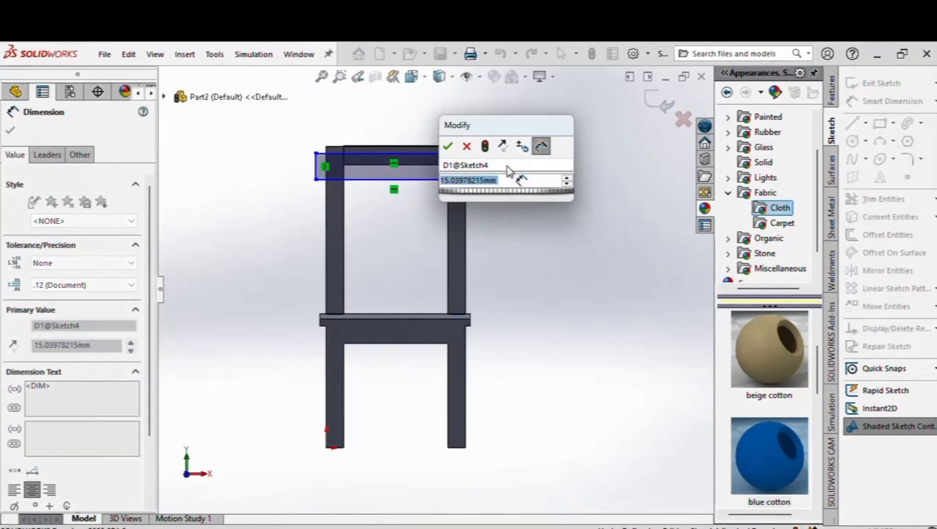
text(16)
key(Return)
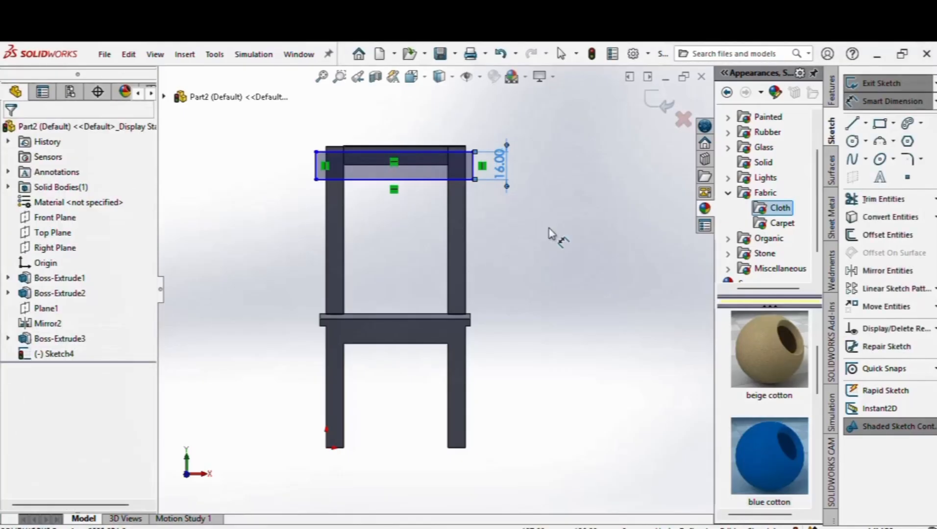
right_click(552, 234)
click(588, 271)
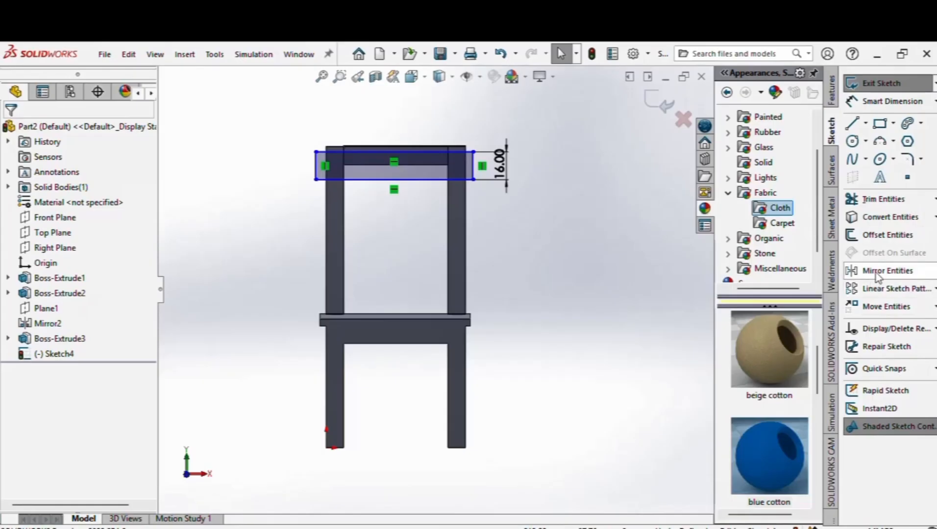
click(885, 289)
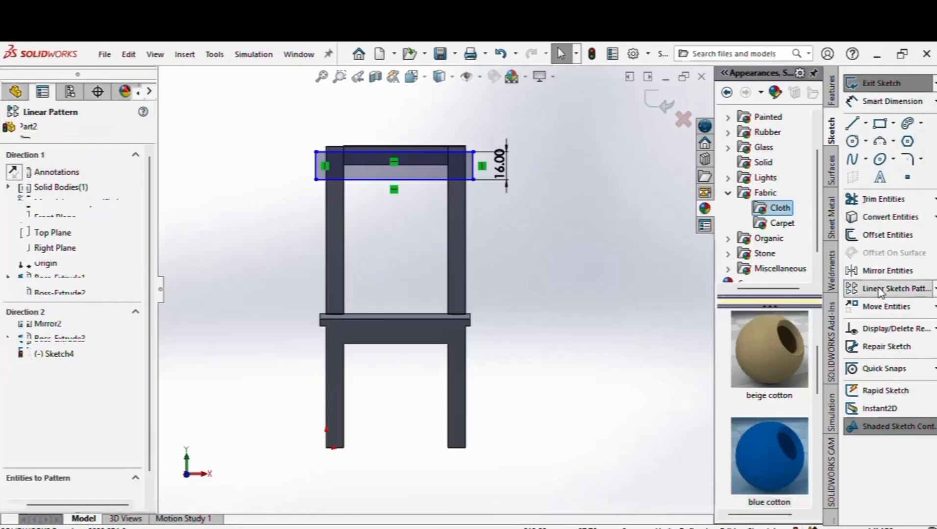
Step: Pattern the slat rectangle's edges along the left back post edge direction
click(326, 200)
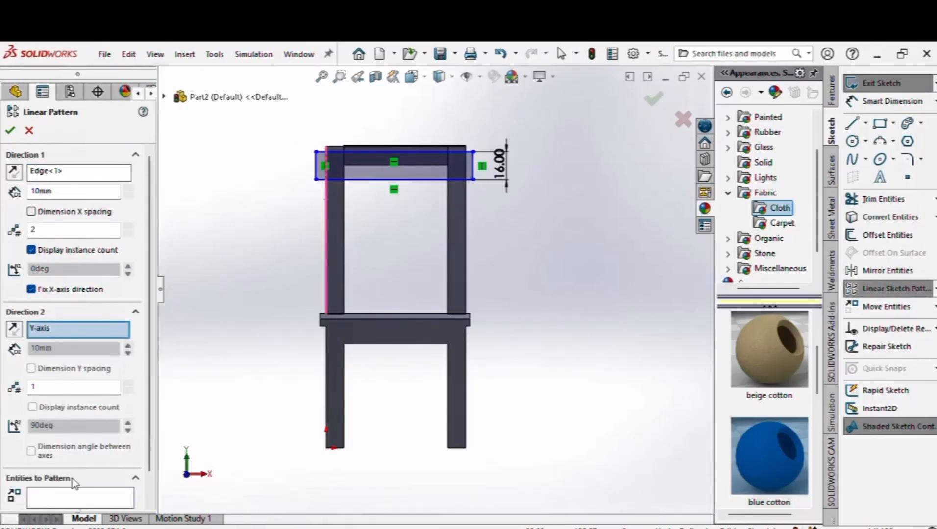
click(77, 505)
click(315, 169)
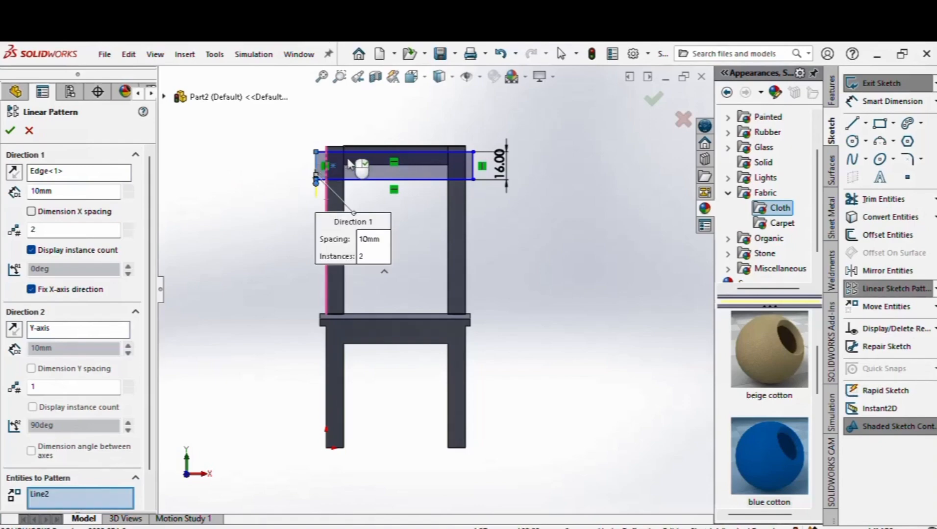
click(348, 153)
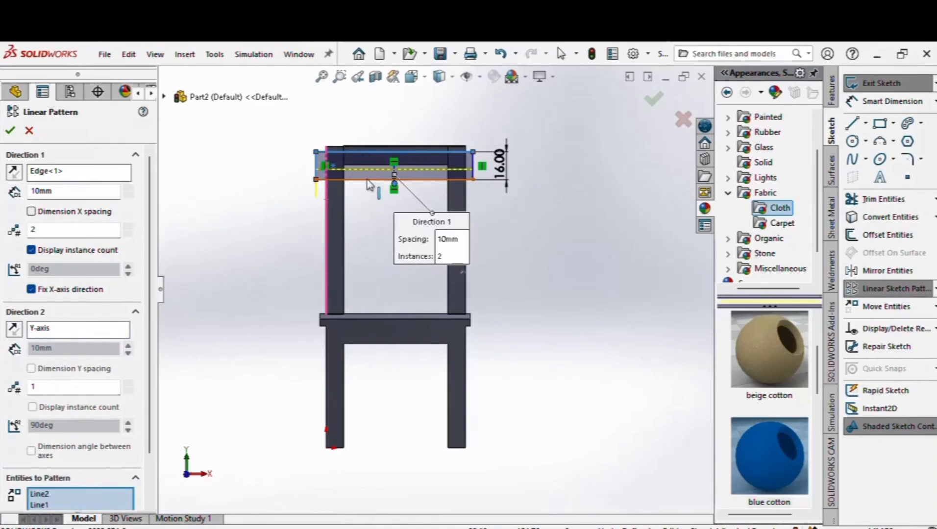
click(474, 166)
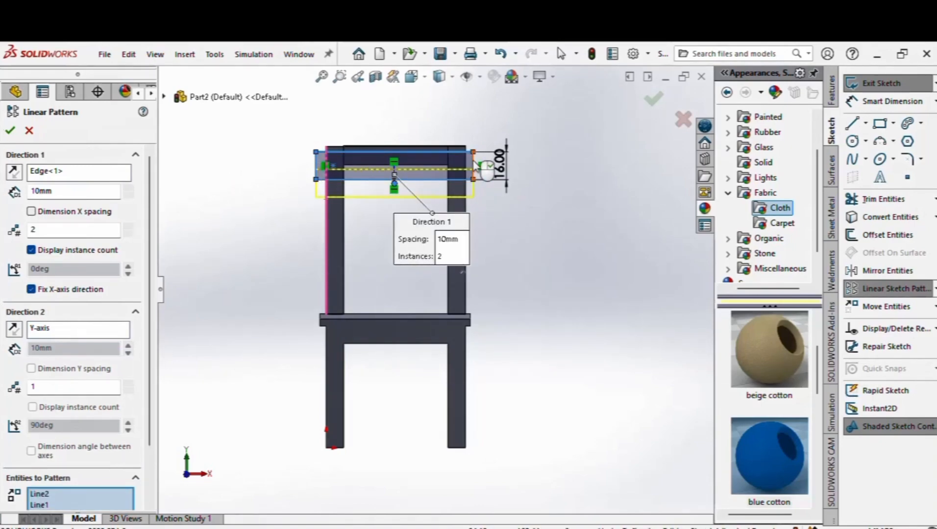
Step: Set the pattern to 4 instances at 25 mm spacing and confirm
click(130, 189)
click(129, 190)
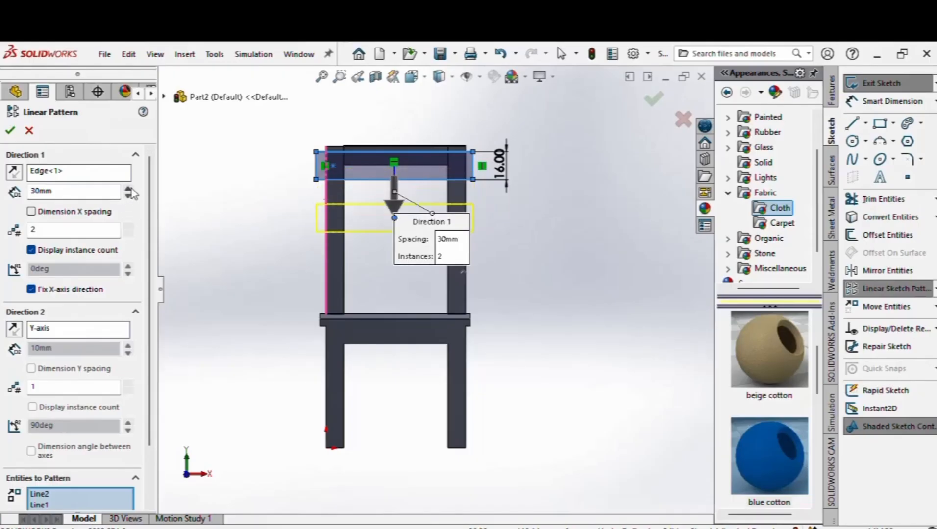
drag(57, 193, 36, 191)
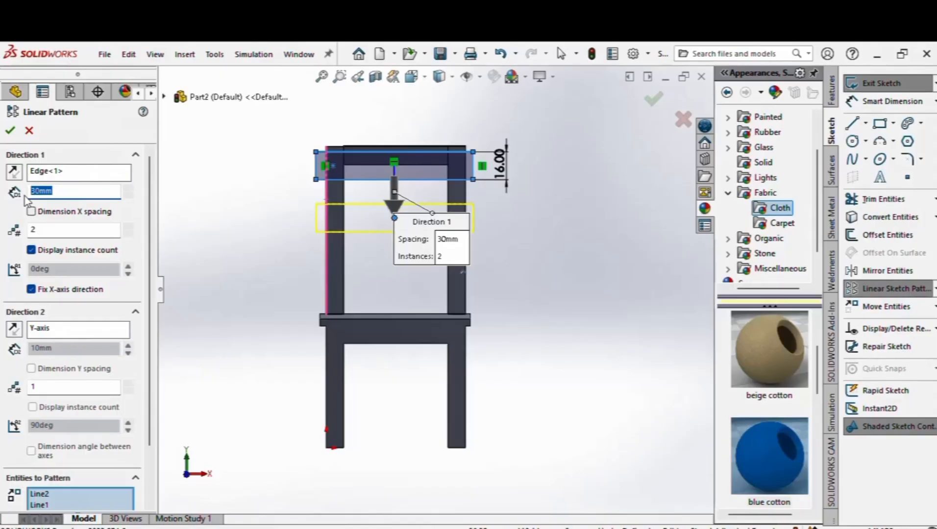
text(25)
key(Return)
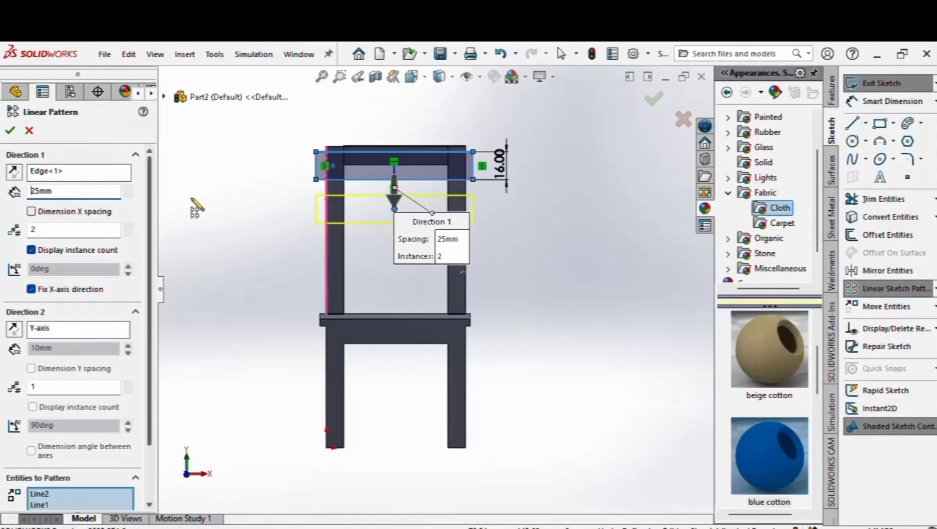
click(128, 228)
click(128, 228)
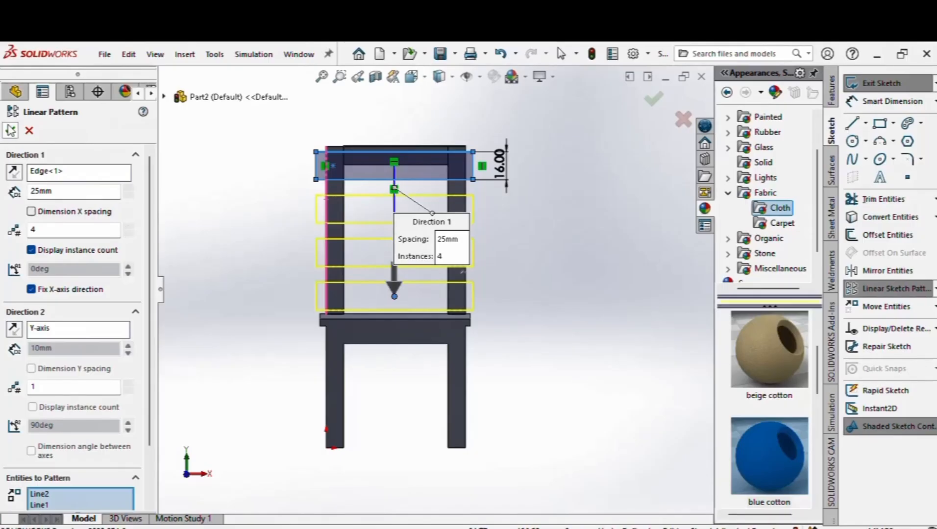
click(11, 130)
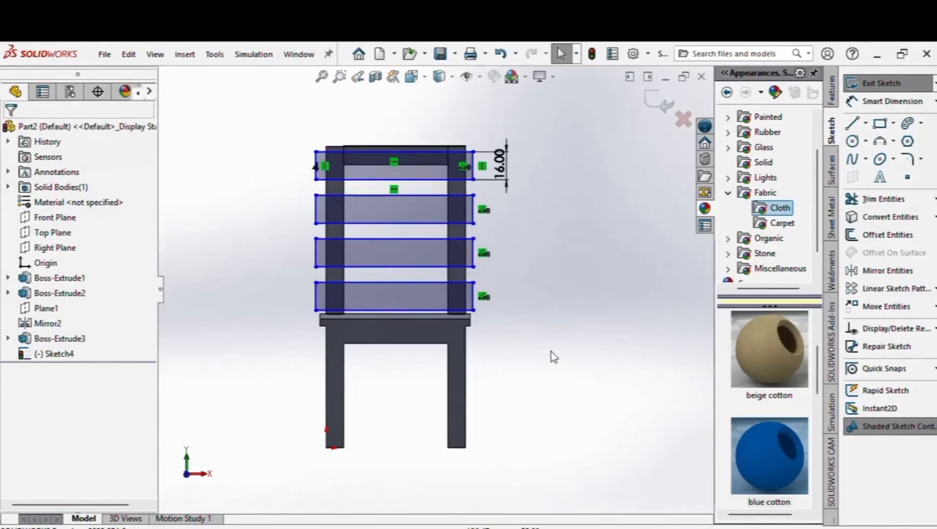
Step: Extrude the four Sketch4 slat rectangles 4 mm into solid backrest boards
key(Left)
key(Left)
key(Left)
key(Right)
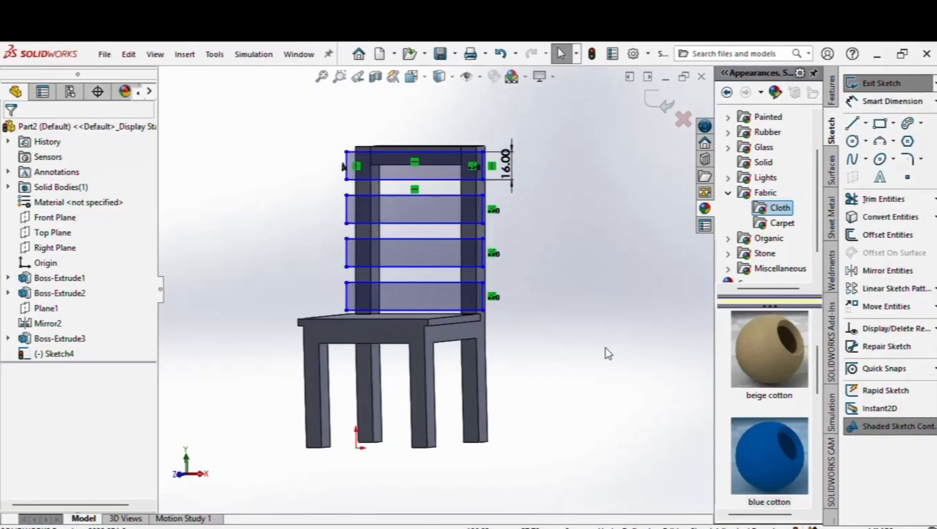
click(832, 91)
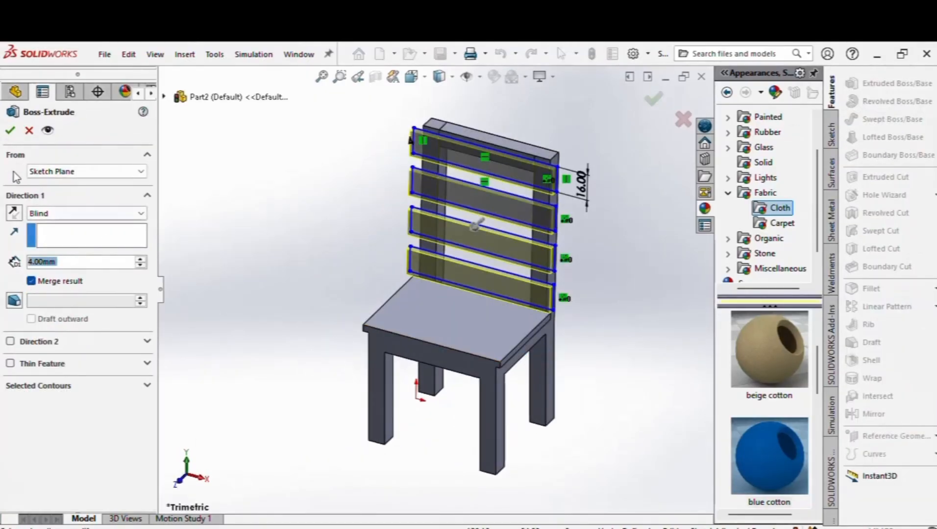
click(10, 130)
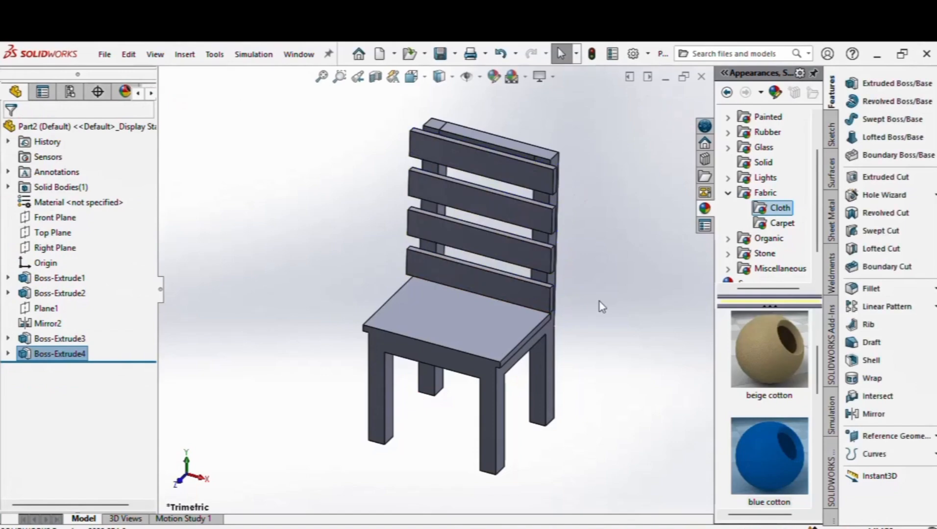
Step: Apply polished pine 2d from Organic > Wood > Pine to the whole chair part
scroll(530, 269, up, 3)
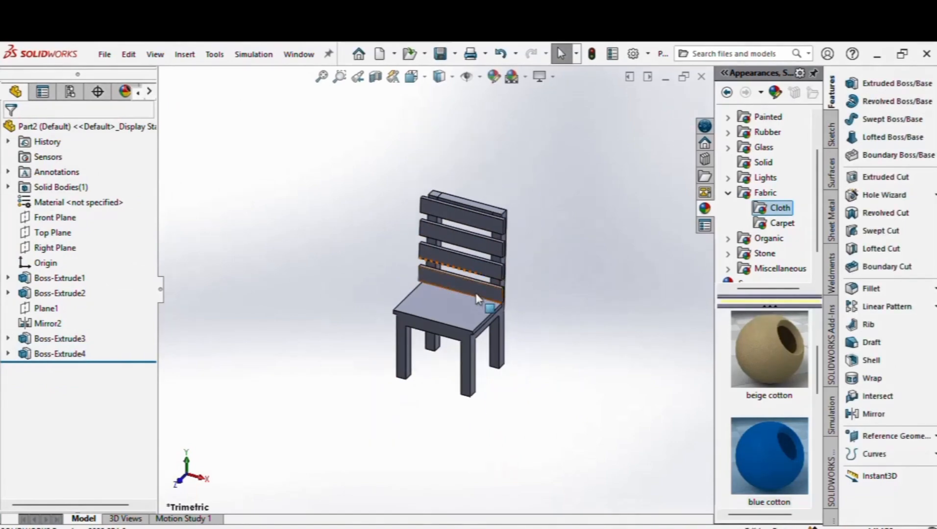
scroll(476, 294, down, 1)
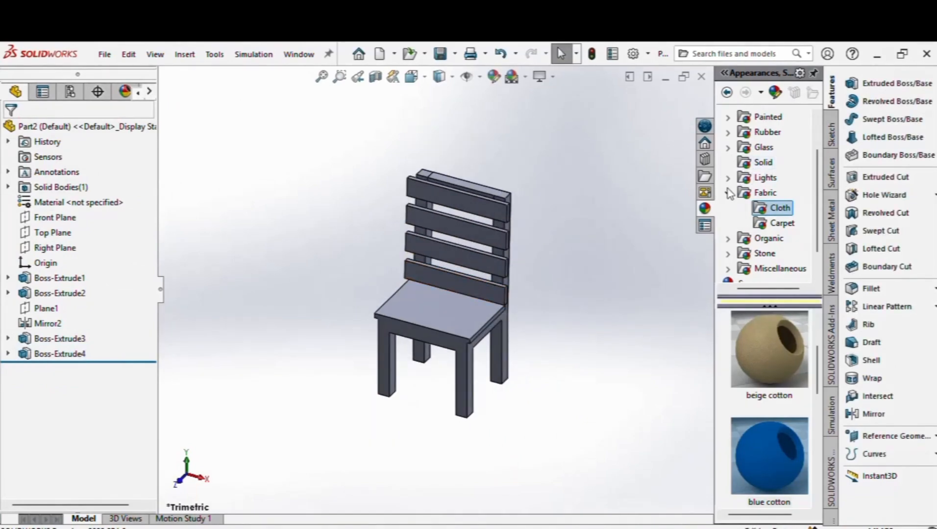
click(729, 240)
click(743, 192)
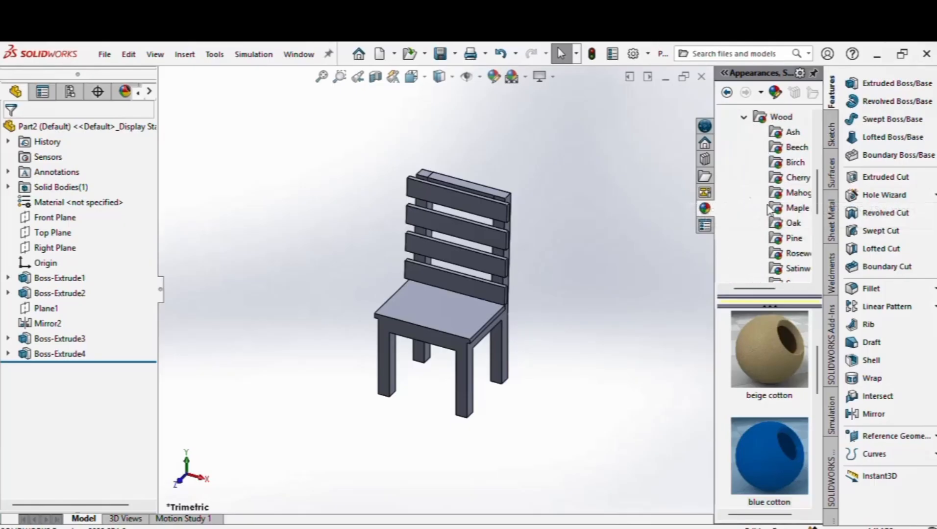
scroll(806, 231, down, 1)
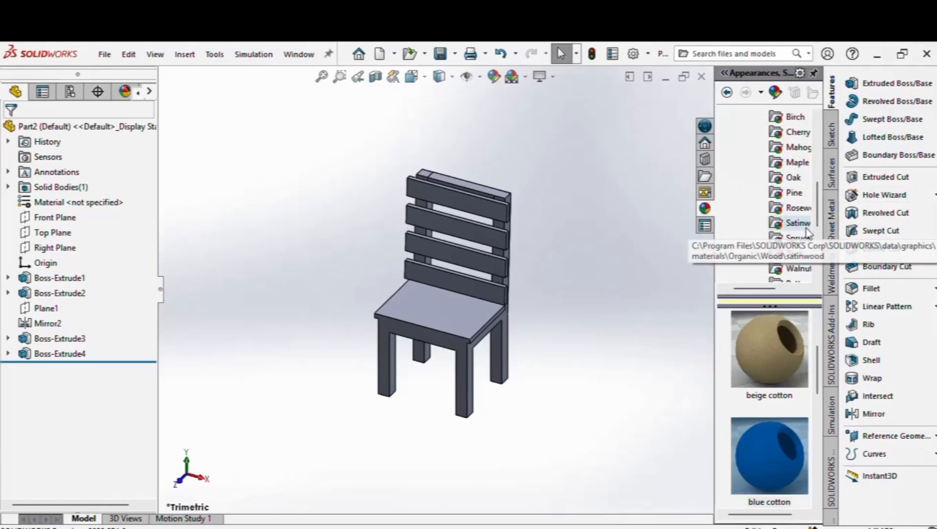
click(790, 163)
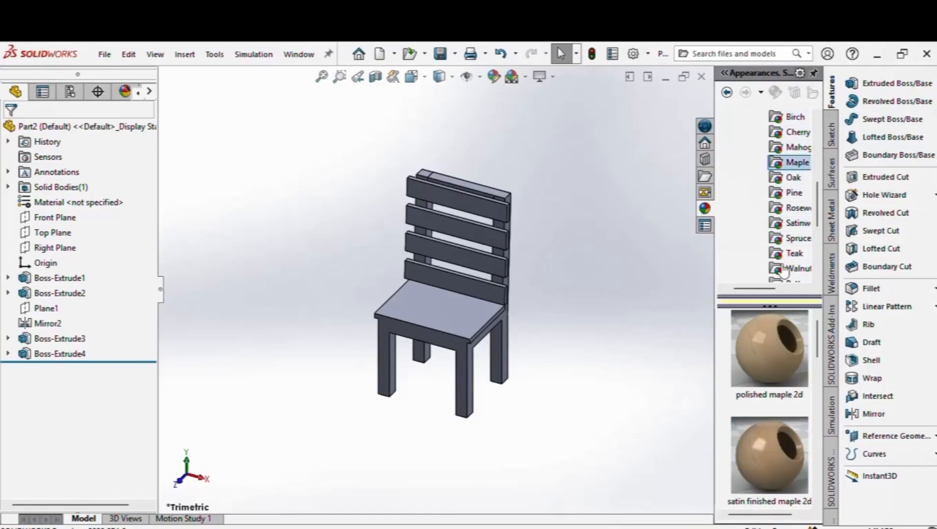
click(795, 207)
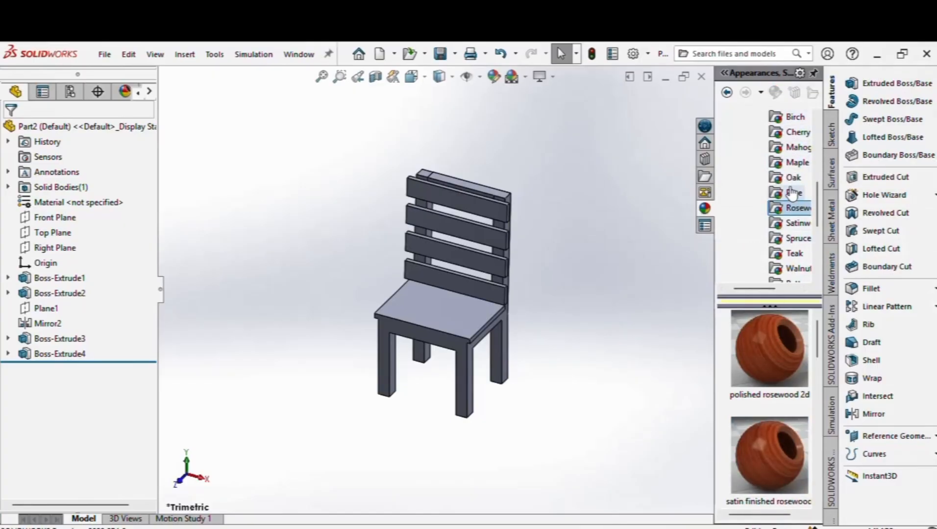
click(793, 193)
drag(770, 365, 469, 321)
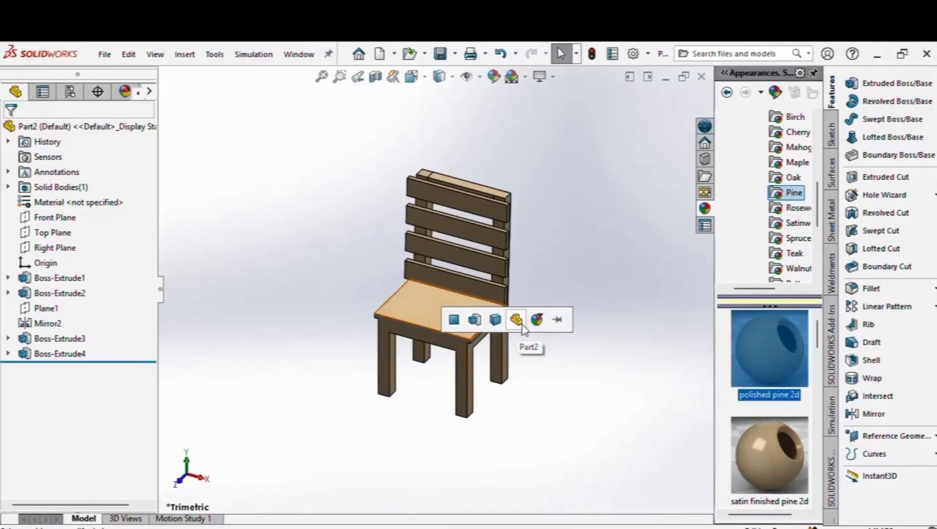
click(517, 320)
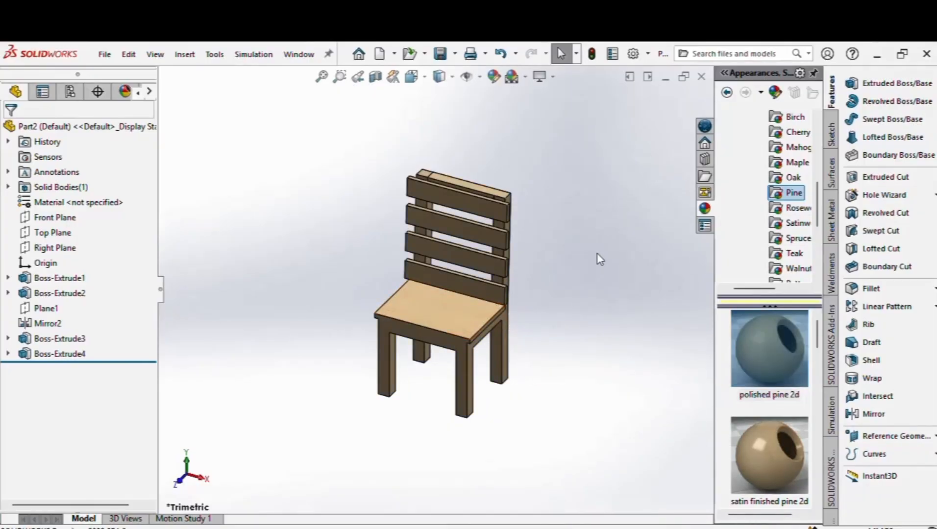
scroll(753, 167, up, 2)
Step: Apply Cloth blue cotton to the seat and to all four backrest slats
click(744, 164)
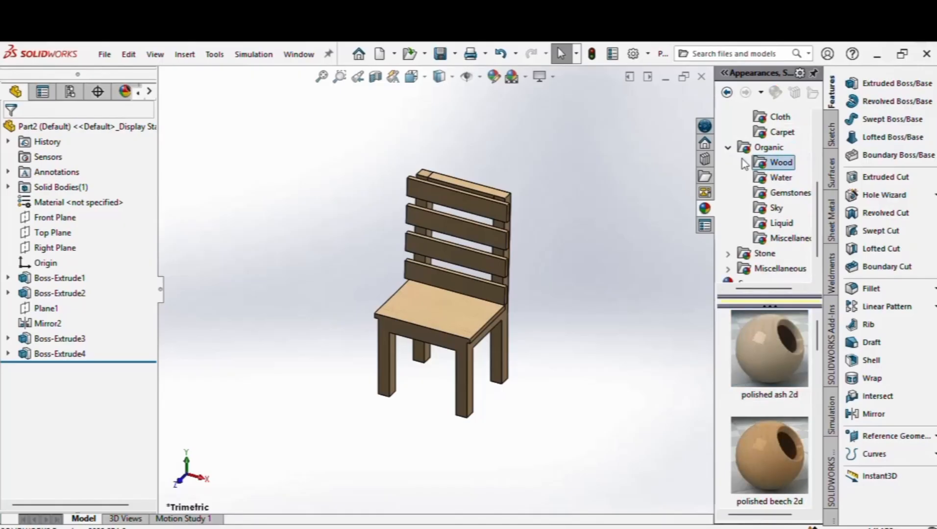
click(732, 150)
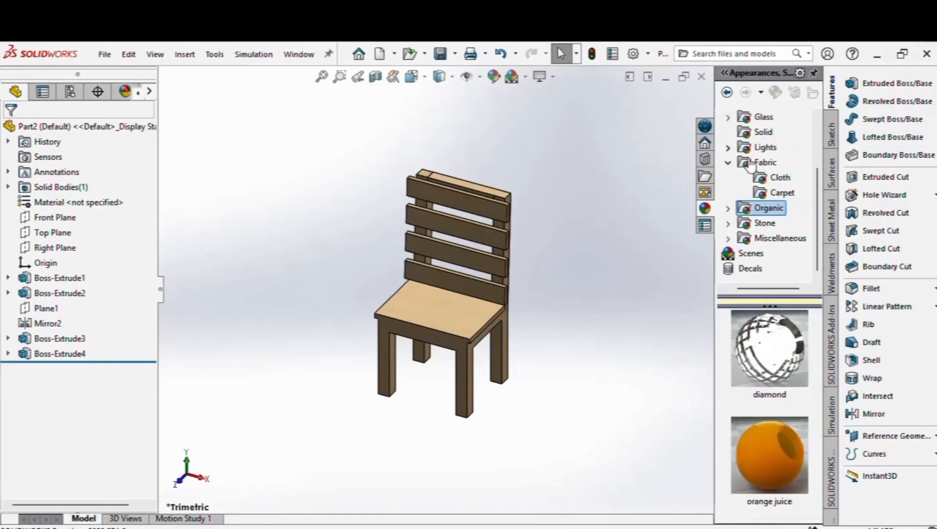
click(779, 178)
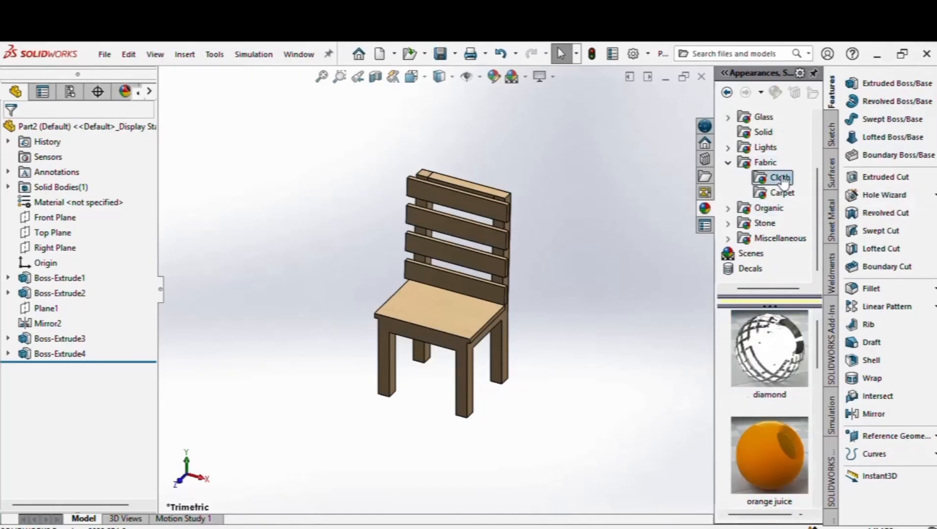
scroll(784, 397, down, 2)
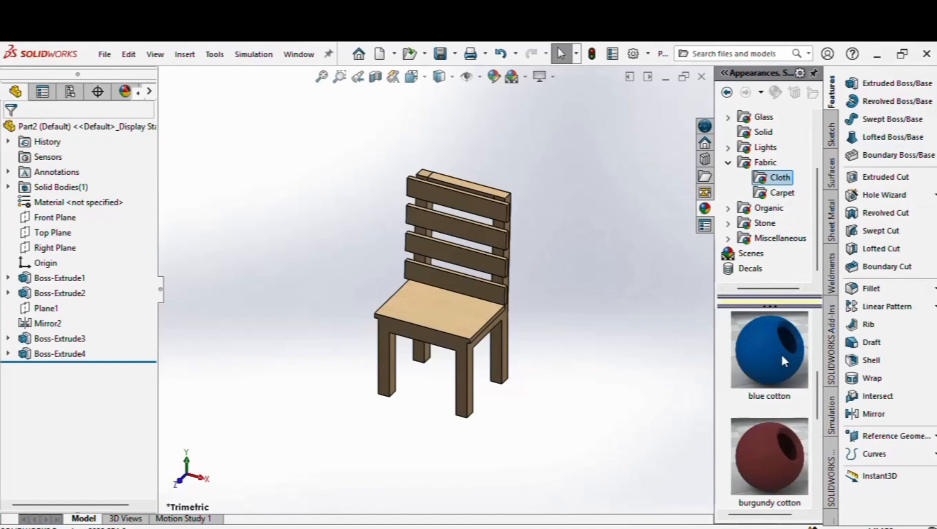
drag(782, 357, 444, 325)
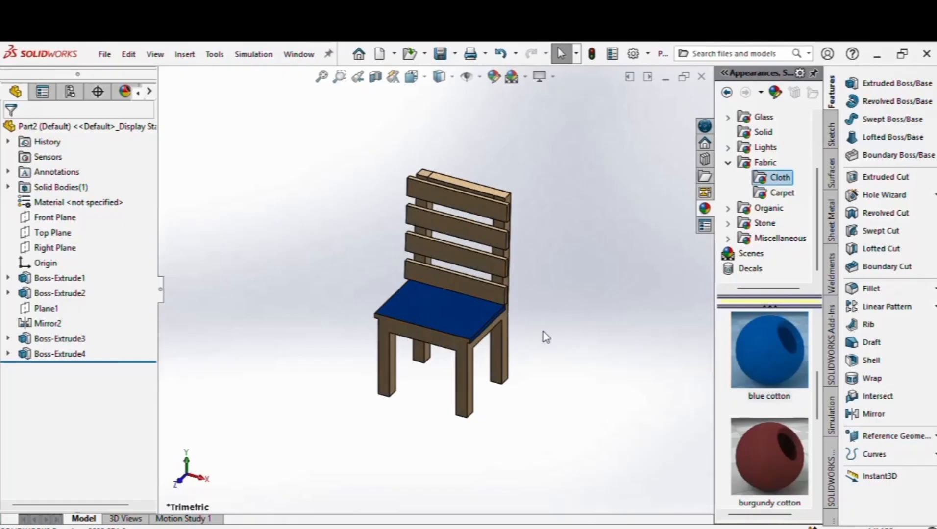
drag(780, 363, 493, 293)
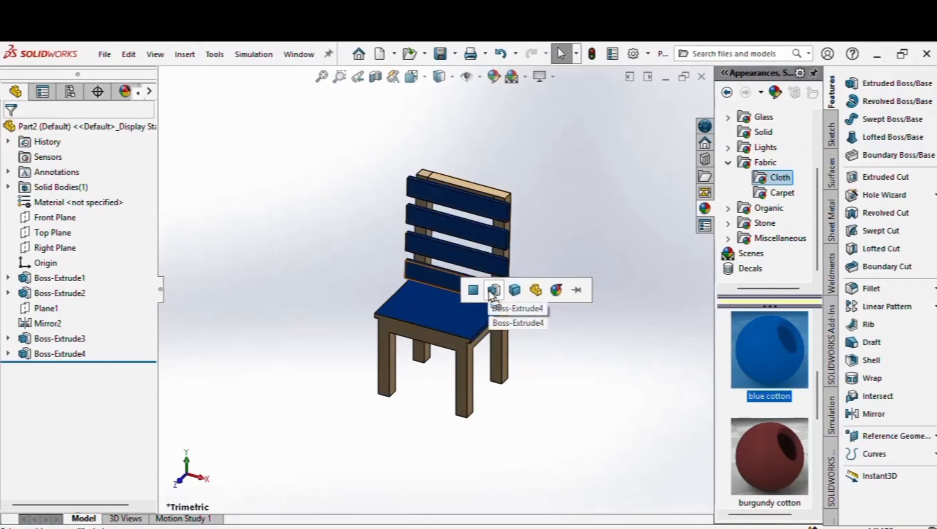
click(497, 291)
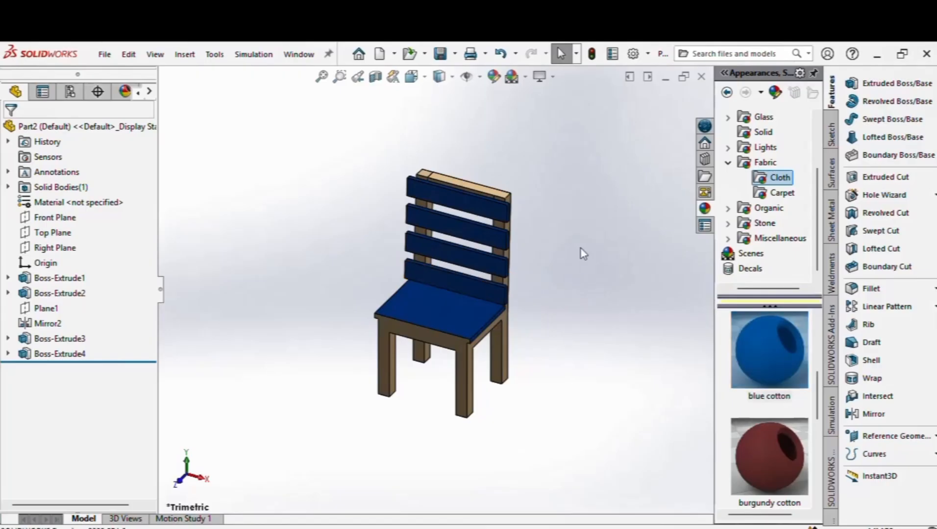
scroll(436, 321, down, 4)
scroll(435, 321, up, 5)
scroll(435, 321, down, 3)
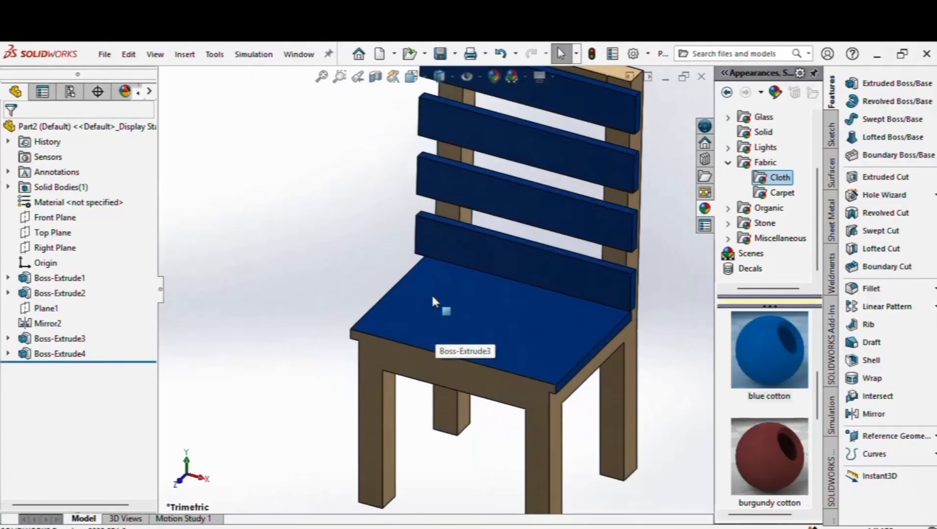
scroll(471, 308, up, 4)
scroll(529, 286, down, 4)
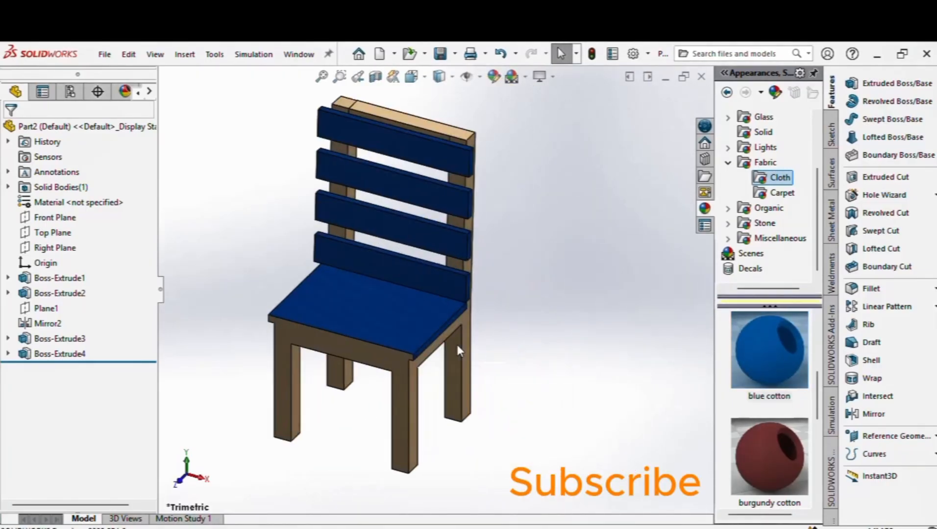
scroll(338, 294, up, 3)
scroll(396, 291, down, 4)
scroll(396, 290, up, 3)
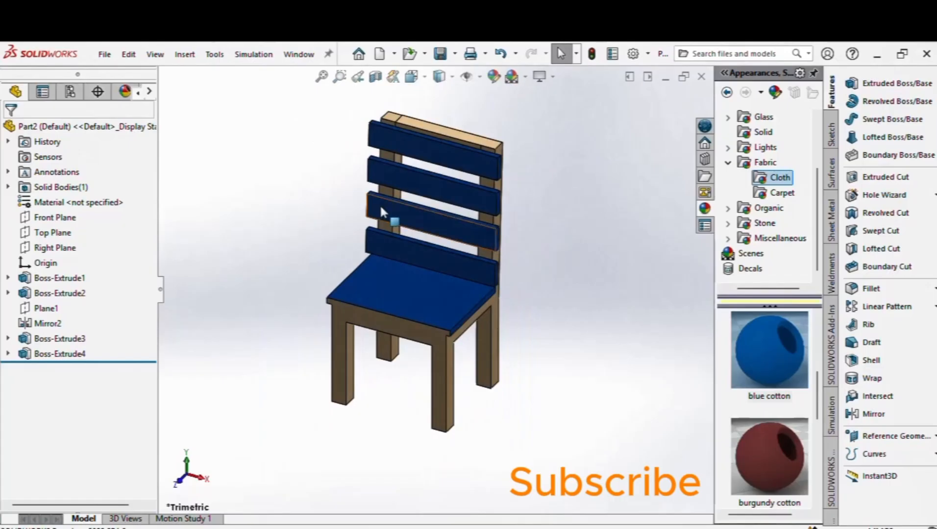
scroll(377, 215, up, 5)
scroll(392, 250, down, 2)
scroll(471, 303, up, 3)
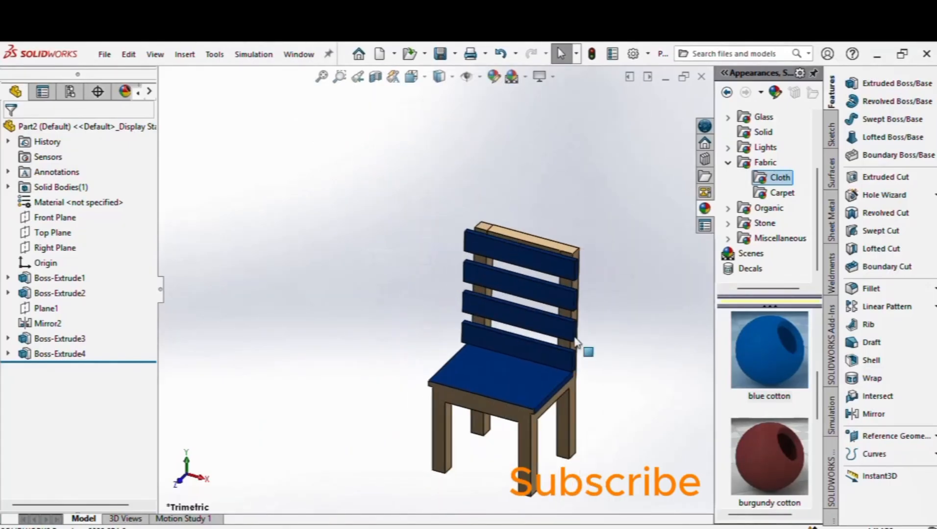
scroll(437, 356, down, 4)
scroll(431, 377, up, 5)
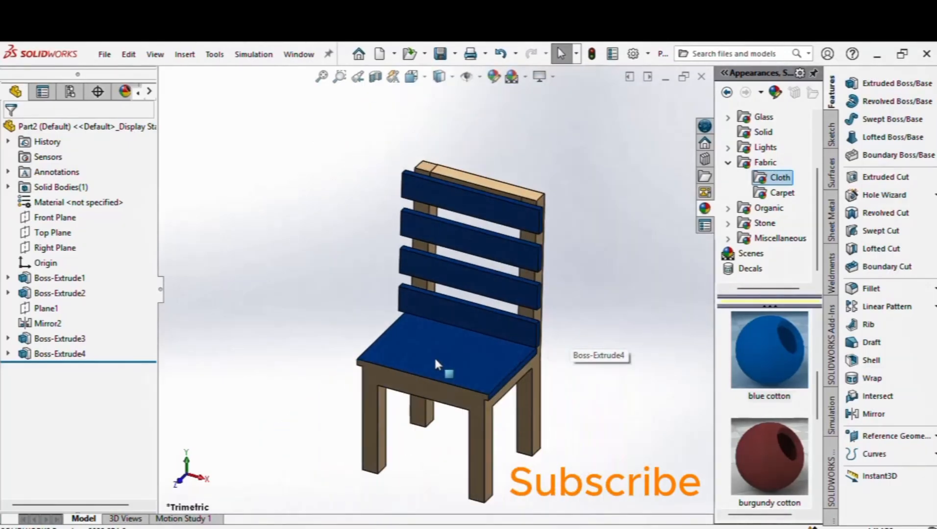
scroll(426, 377, down, 5)
scroll(490, 333, up, 4)
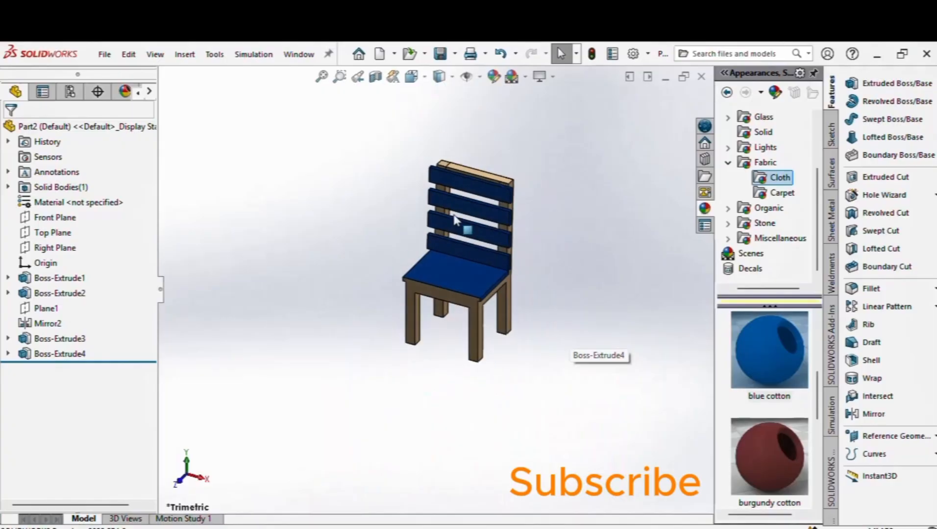
scroll(454, 215, down, 4)
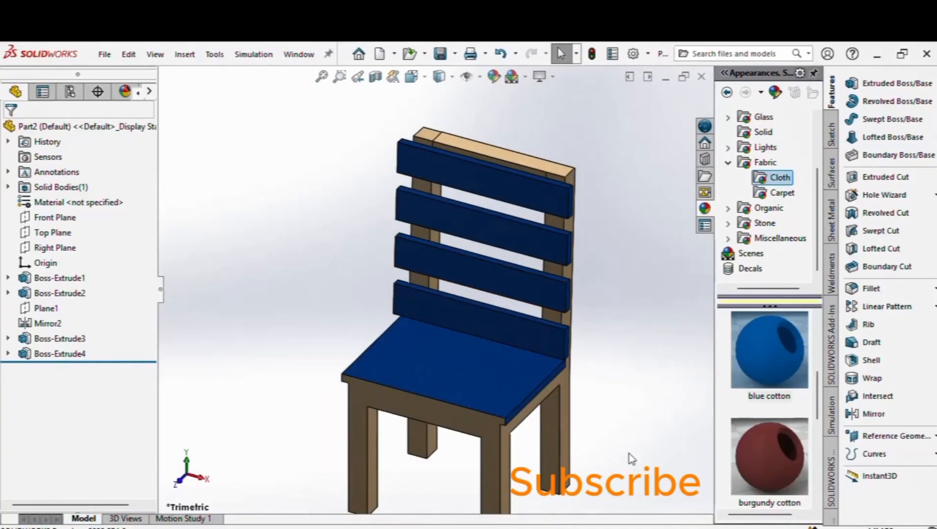
scroll(515, 413, up, 2)
scroll(518, 413, down, 2)
scroll(520, 414, up, 2)
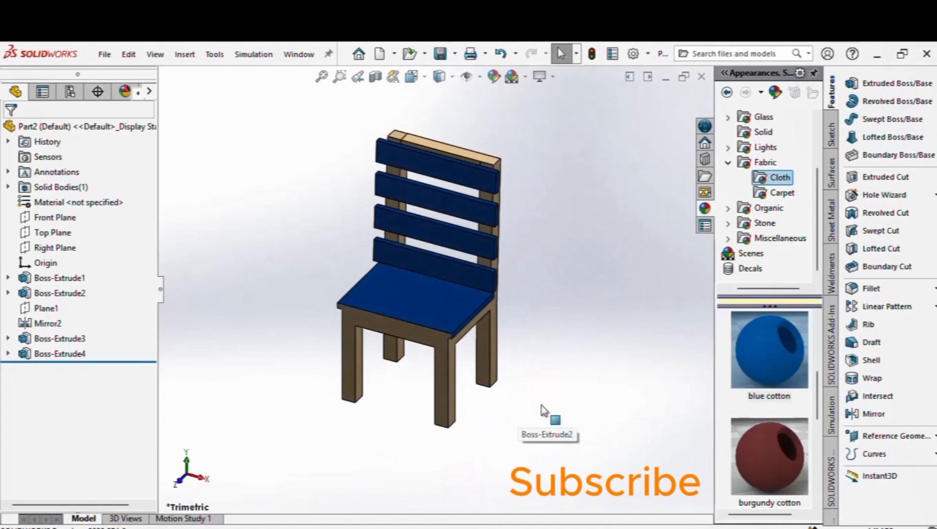
scroll(545, 414, down, 2)
scroll(332, 313, up, 2)
scroll(326, 316, down, 2)
scroll(324, 318, up, 2)
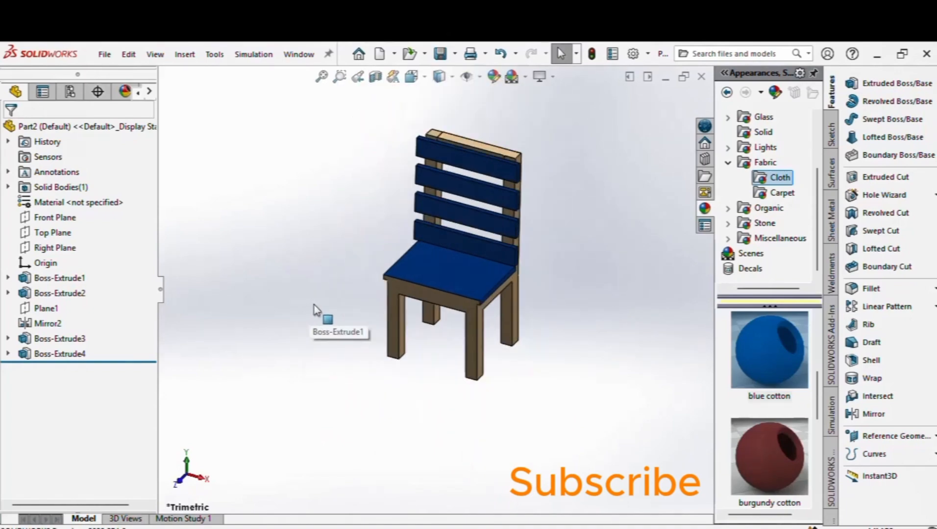
scroll(471, 219, down, 2)
scroll(403, 181, up, 2)
scroll(395, 183, down, 2)
scroll(683, 238, down, 2)
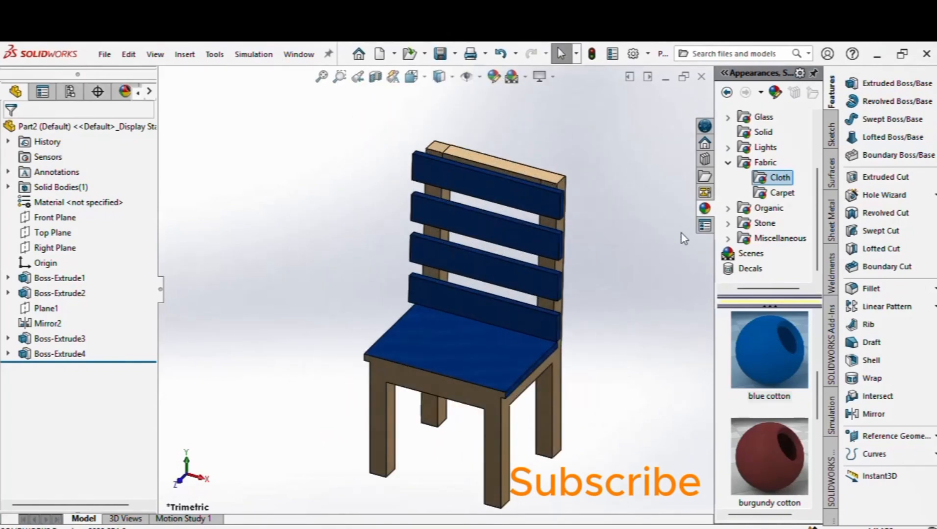